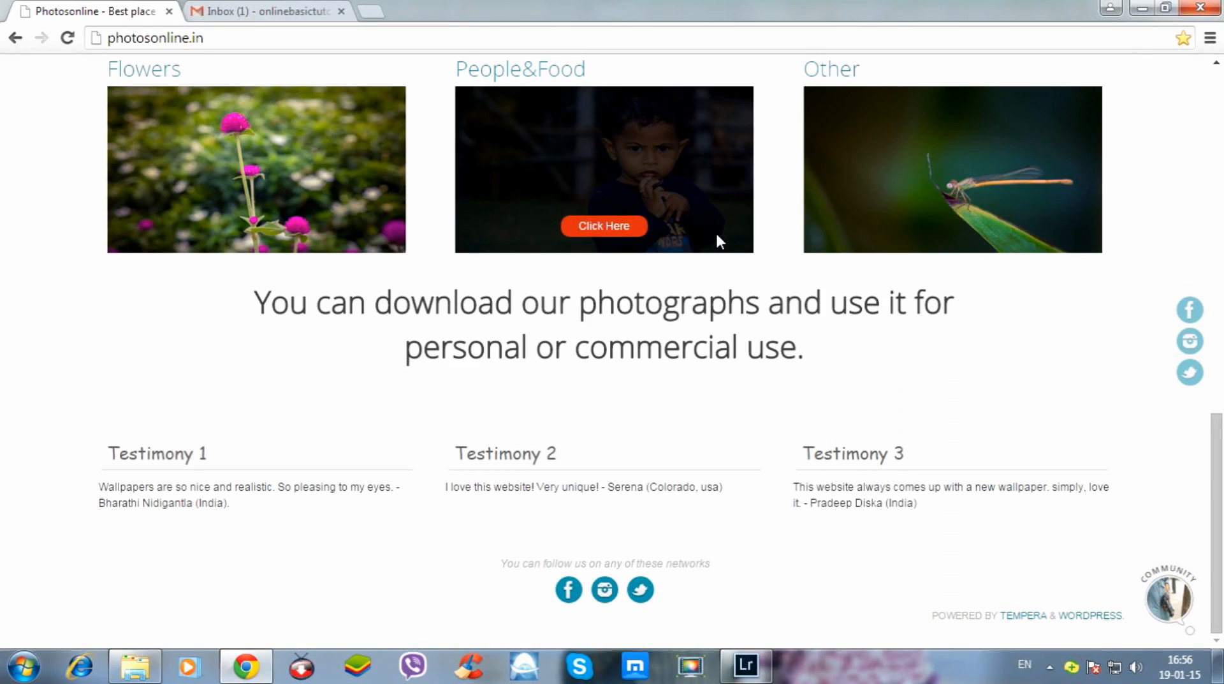
Switch to the Gmail inbox and start a new message, pasting the recipient's e-mail address into it.
{"action": "left_click", "coordinate": [265, 10]}
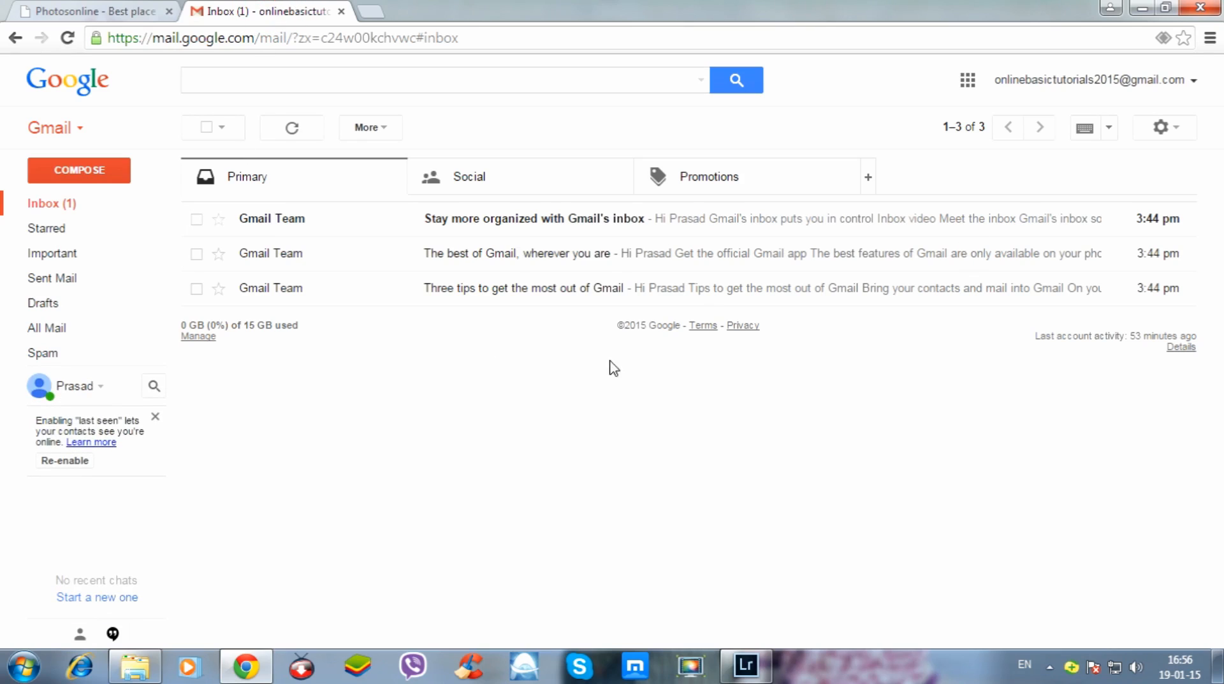
{"action": "left_click", "coordinate": [77, 176]}
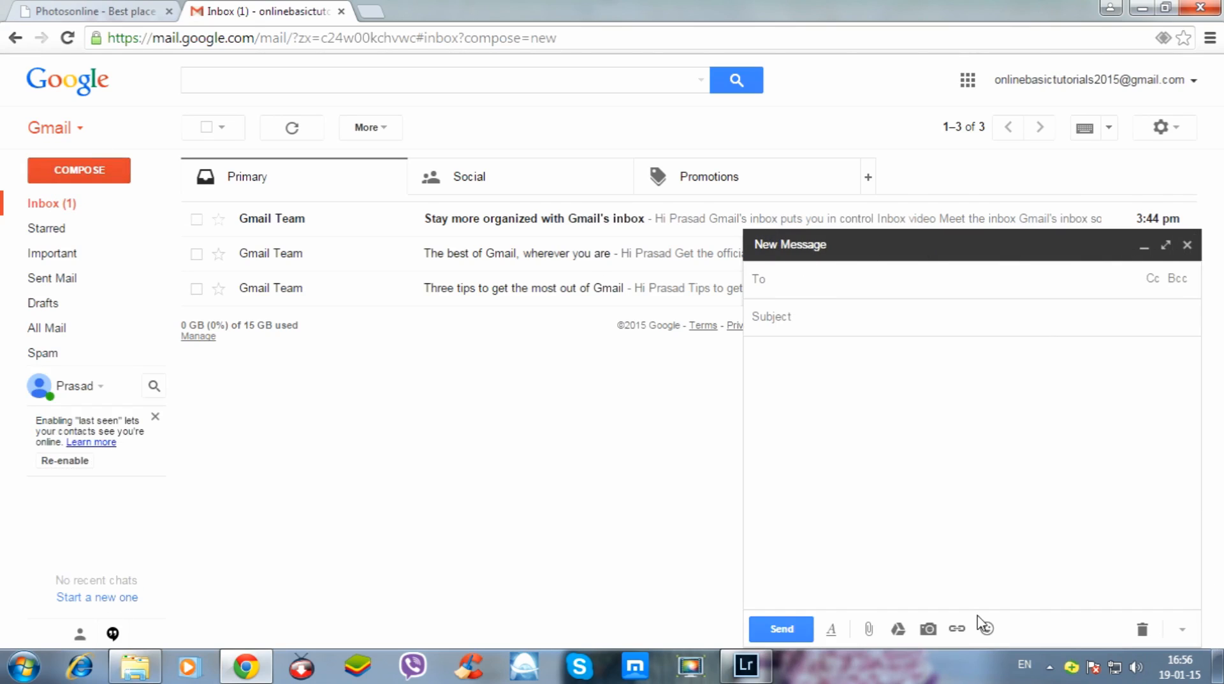
{"action": "right_click", "coordinate": [787, 279]}
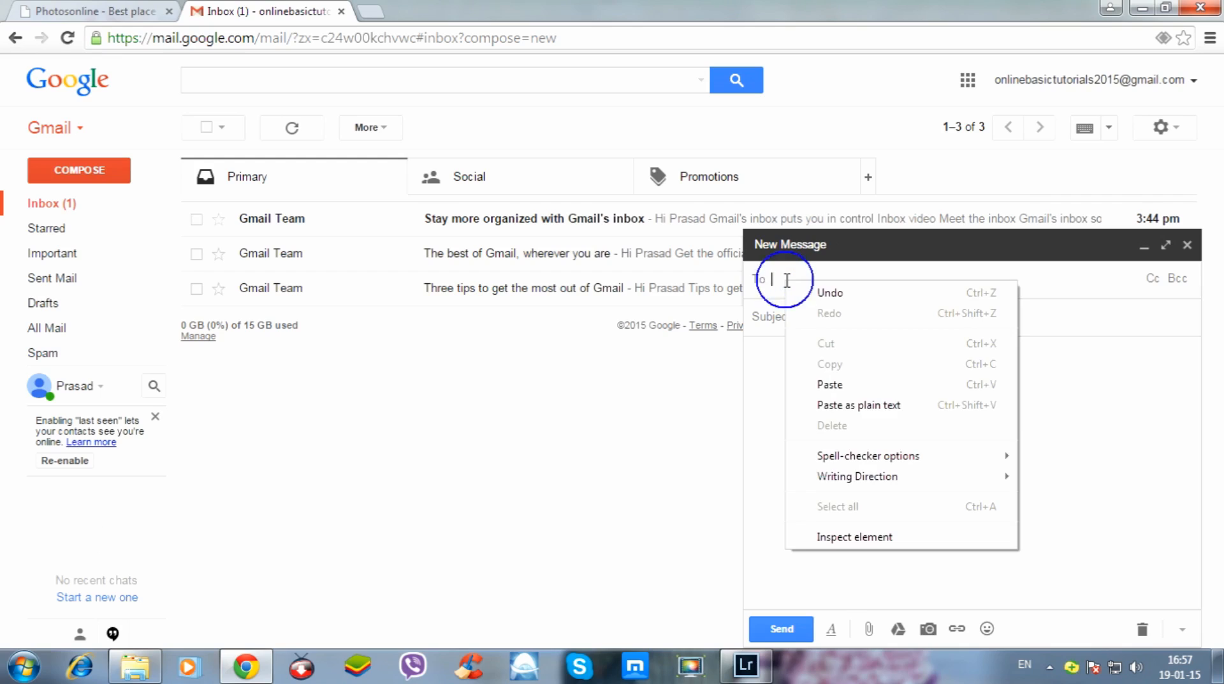
{"action": "left_click", "coordinate": [826, 384]}
Enter "Leave letter" as the subject of the new message.
{"action": "left_click", "coordinate": [815, 321]}
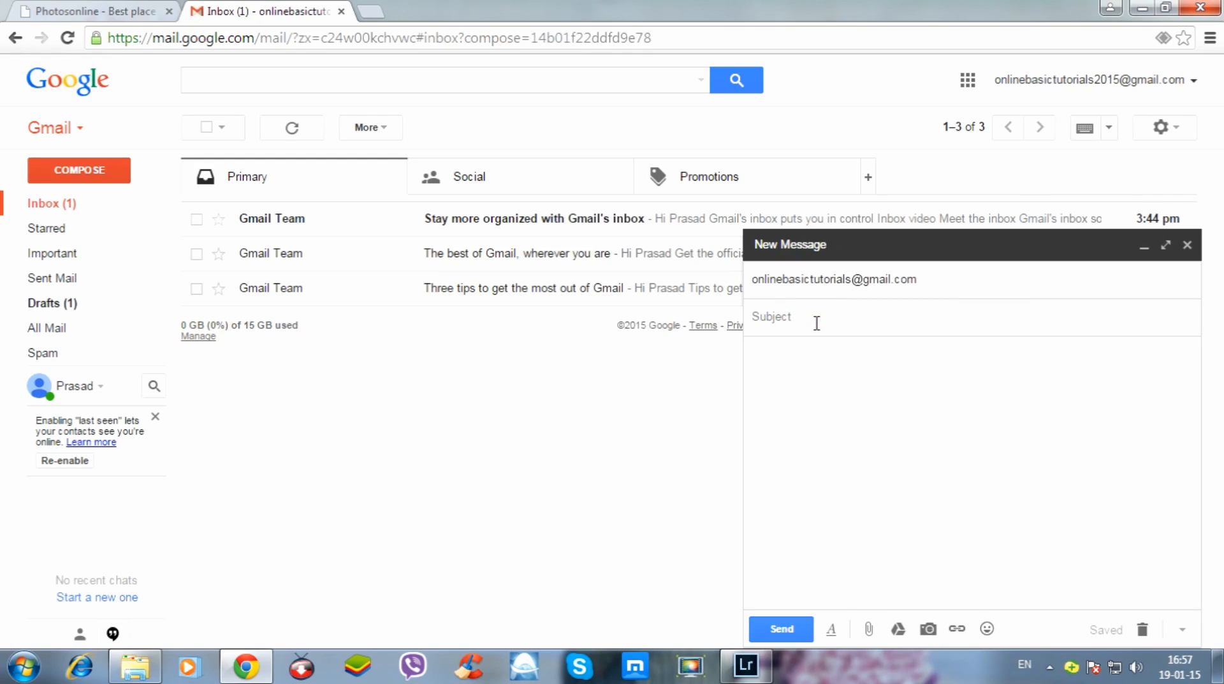
{"action": "type", "text": "4"}
{"action": "type", "text": "letter"}
Write the greeting "Hello," in the message body.
{"action": "left_click", "coordinate": [804, 390]}
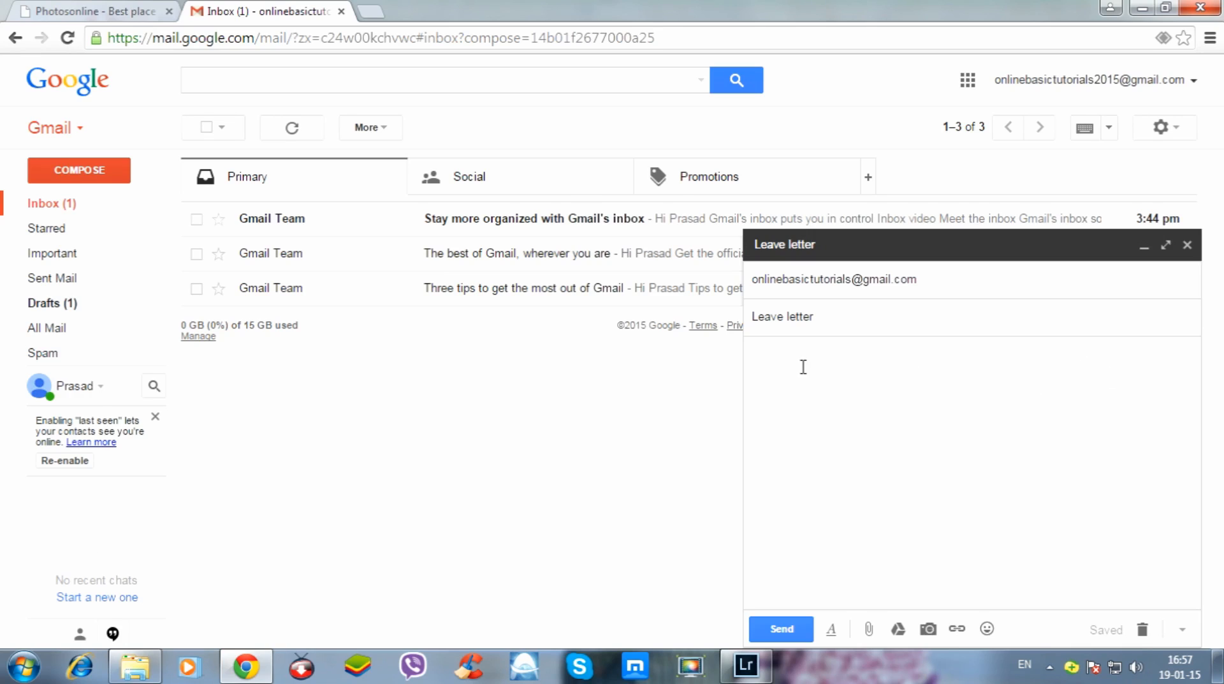
{"action": "type", "text": "Hello,"}
{"action": "double_click", "coordinate": [759, 352]}
{"action": "left_click", "coordinate": [782, 354]}
Show the text formatting options and write "How are you..." in Comic Sans MS on a new line below the greeting.
{"action": "left_click", "coordinate": [832, 630]}
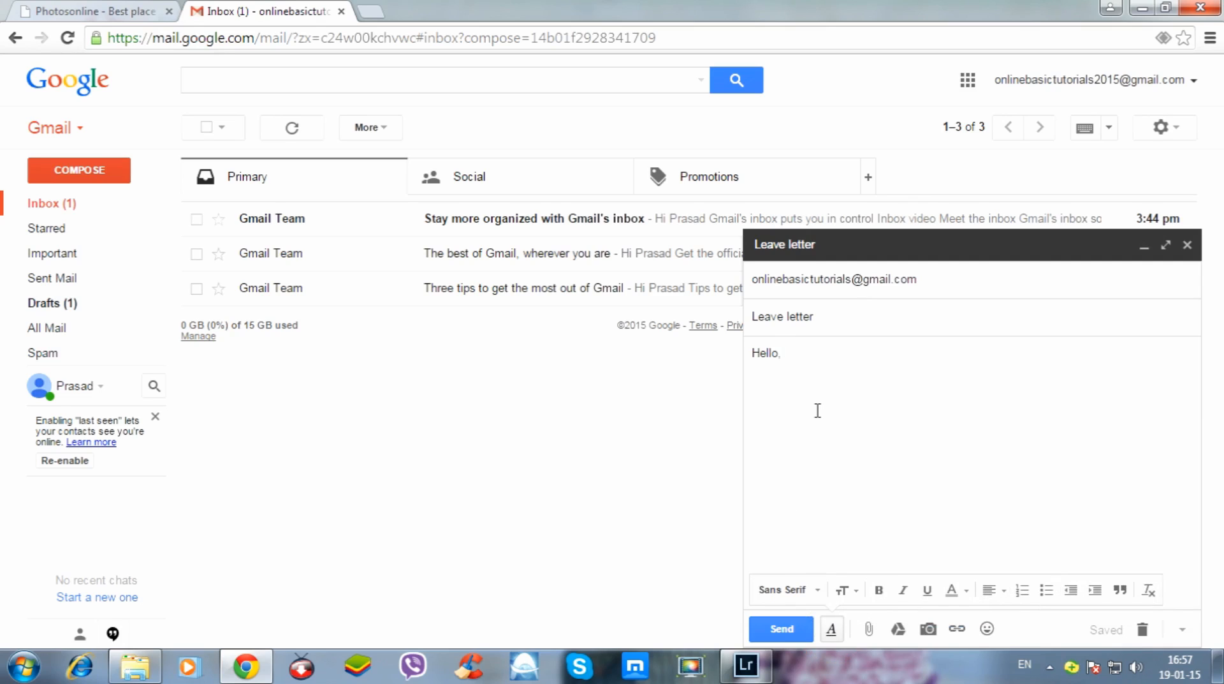
{"action": "key", "text": "Return"}
{"action": "left_click", "coordinate": [821, 593]}
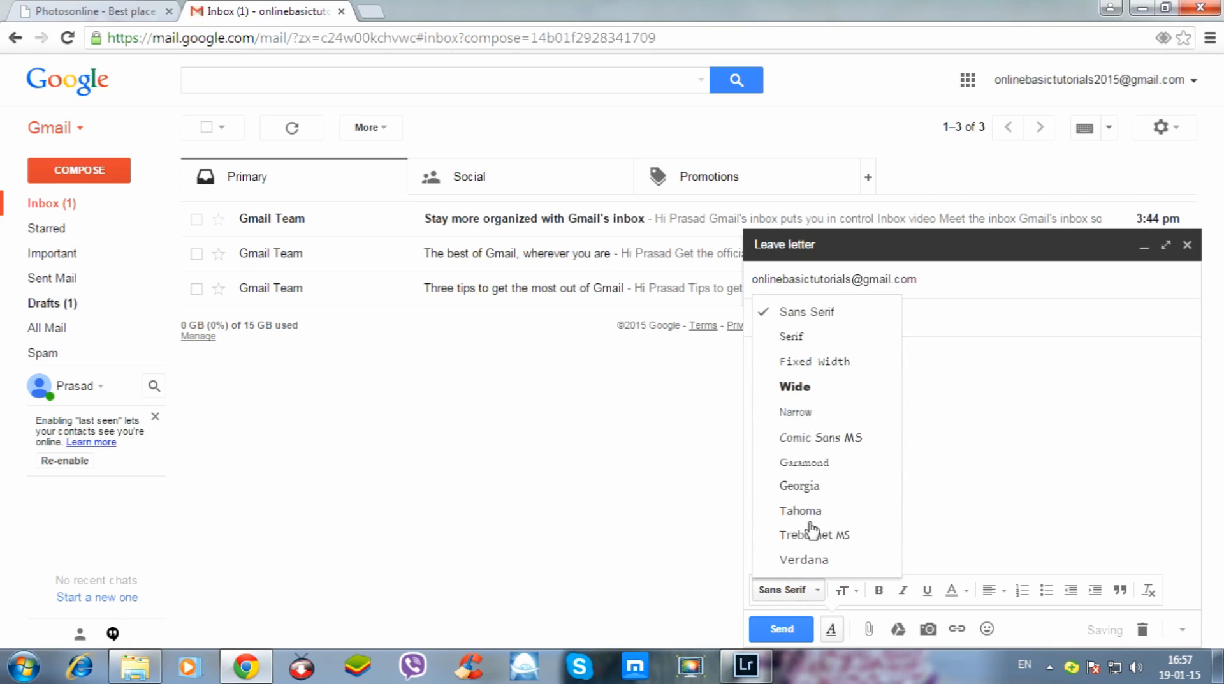
{"action": "left_click", "coordinate": [820, 443]}
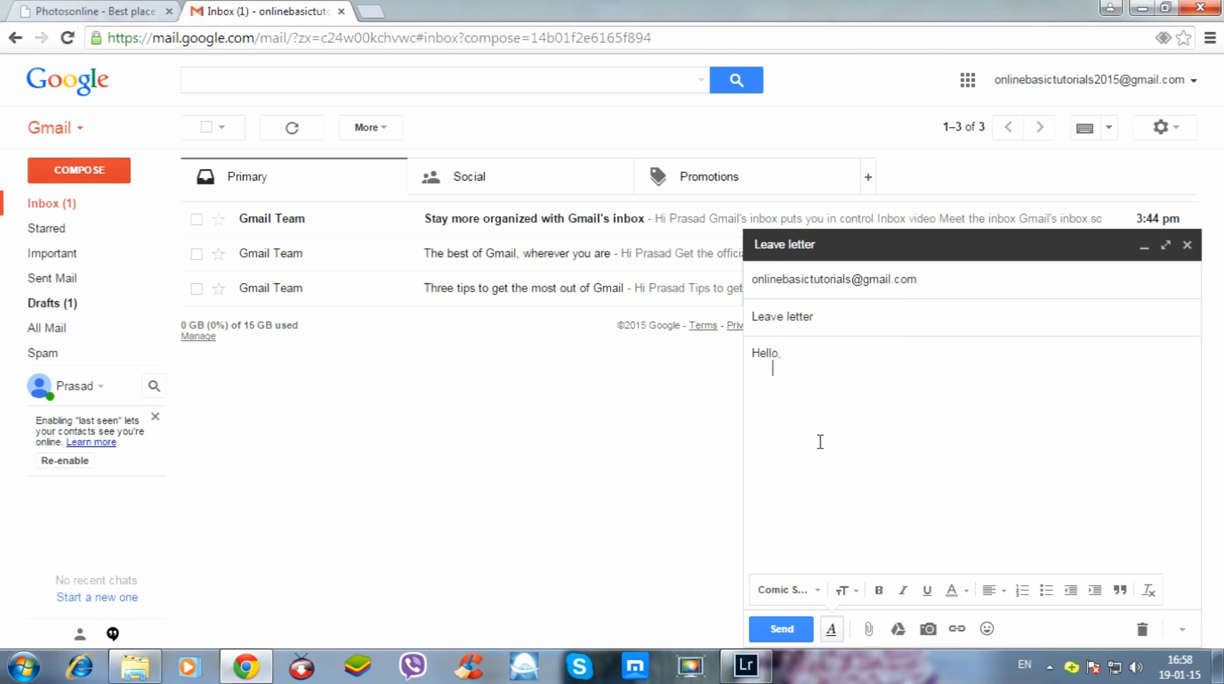
{"action": "type", "text": "How are you..."}
Make "How are you..." bold, italic and underlined, and look at the text and background colour choices without picking one.
{"action": "left_click_drag", "start_coordinate": [869, 367], "coordinate": [783, 373]}
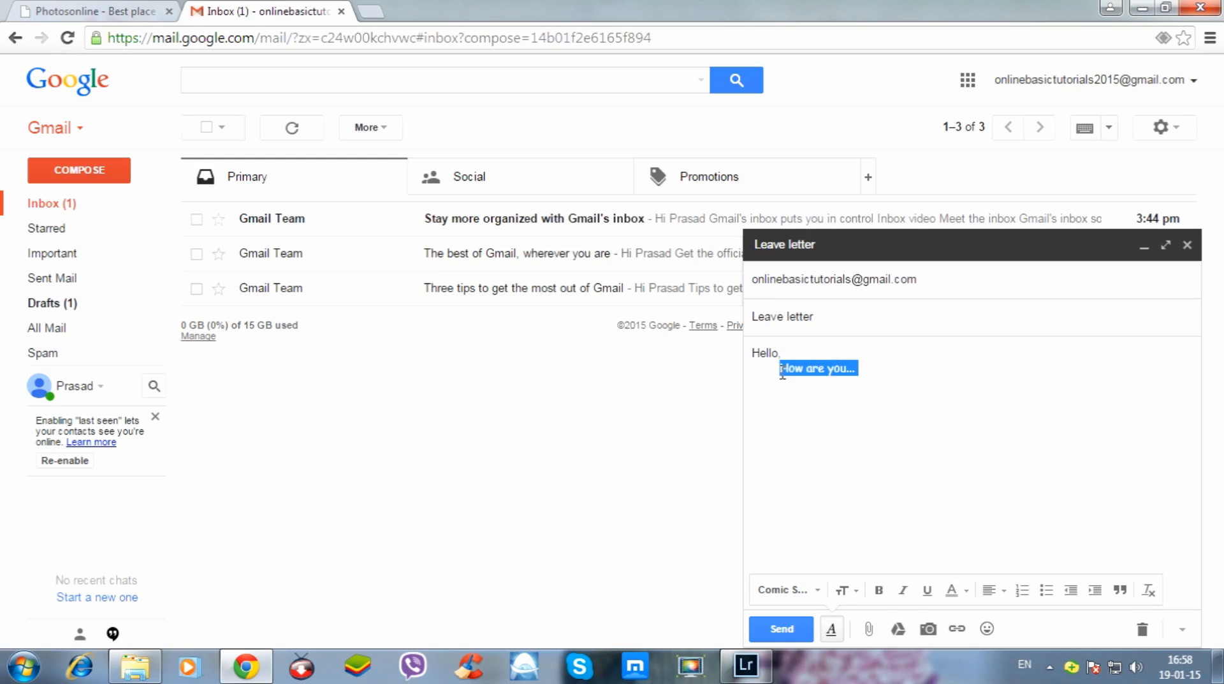
{"action": "left_click", "coordinate": [878, 590]}
{"action": "left_click", "coordinate": [902, 592]}
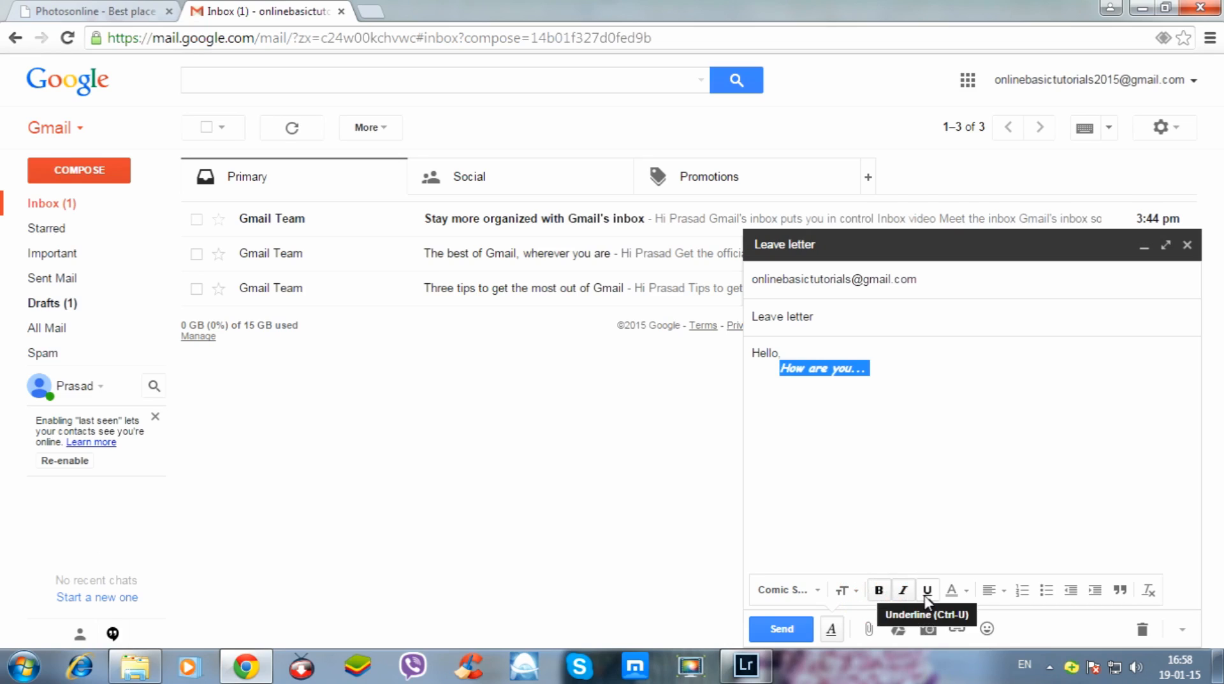
{"action": "left_click", "coordinate": [927, 590]}
{"action": "left_click", "coordinate": [966, 590]}
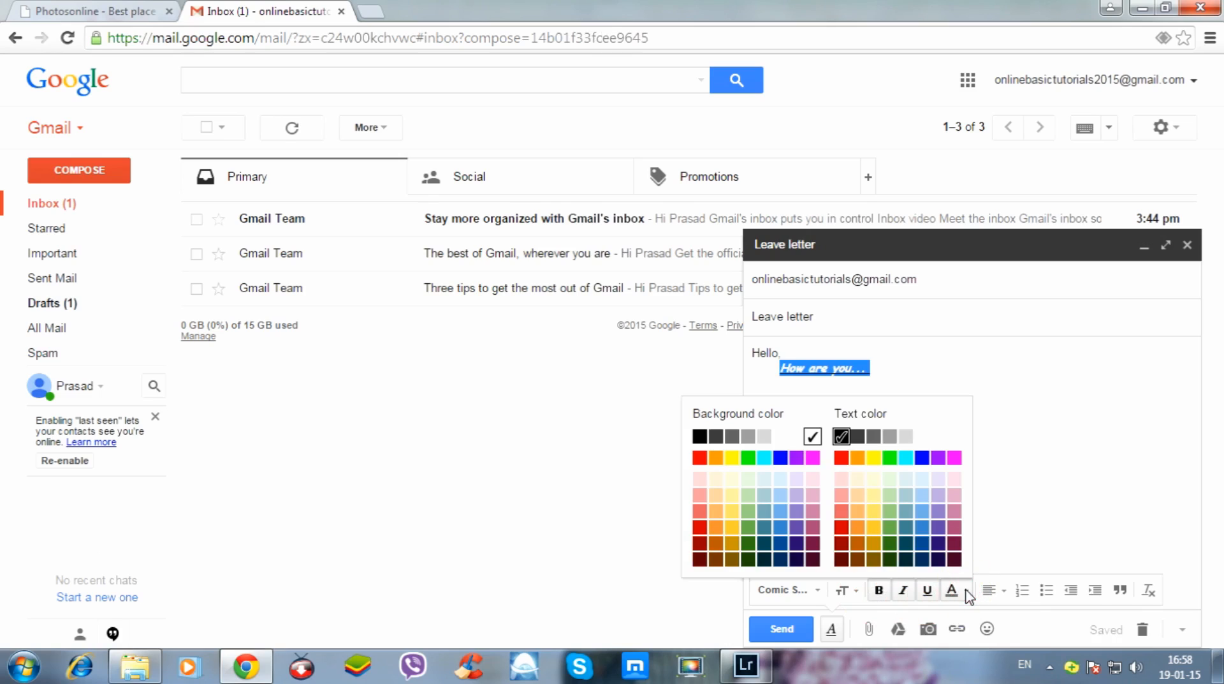
{"action": "left_click", "coordinate": [1035, 498]}
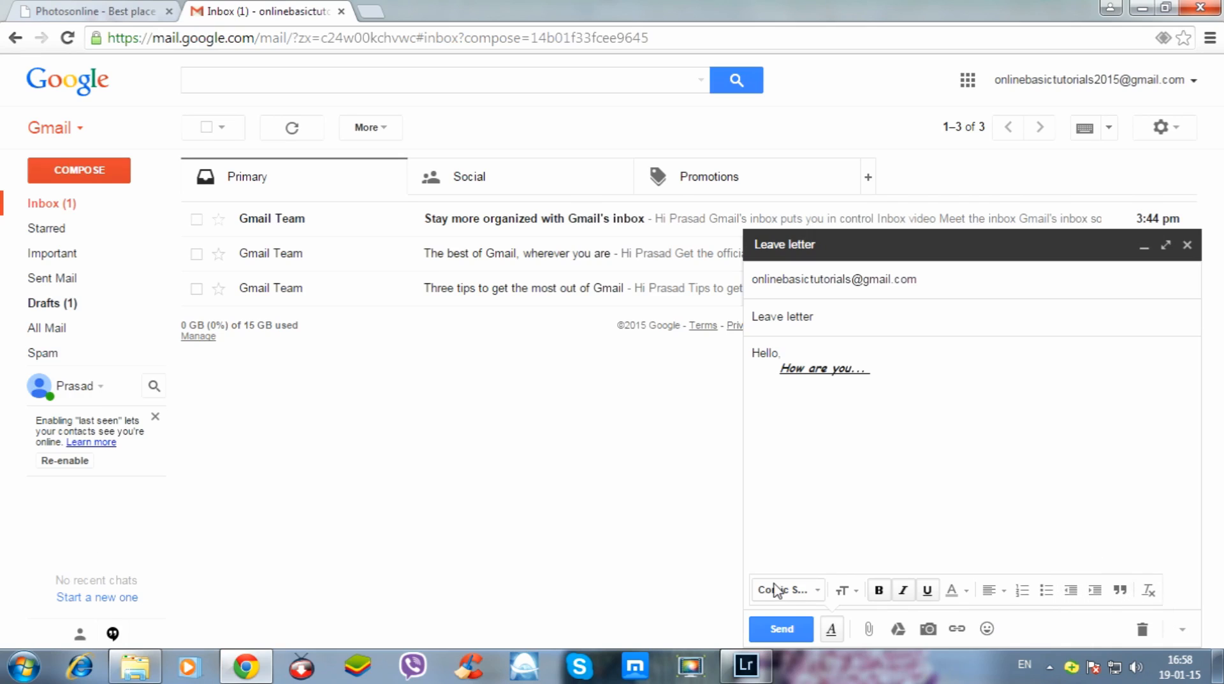
Turn off underlining after "How are you..." and insert the panda face emoji there.
{"action": "left_click", "coordinate": [917, 389]}
{"action": "left_click", "coordinate": [927, 590]}
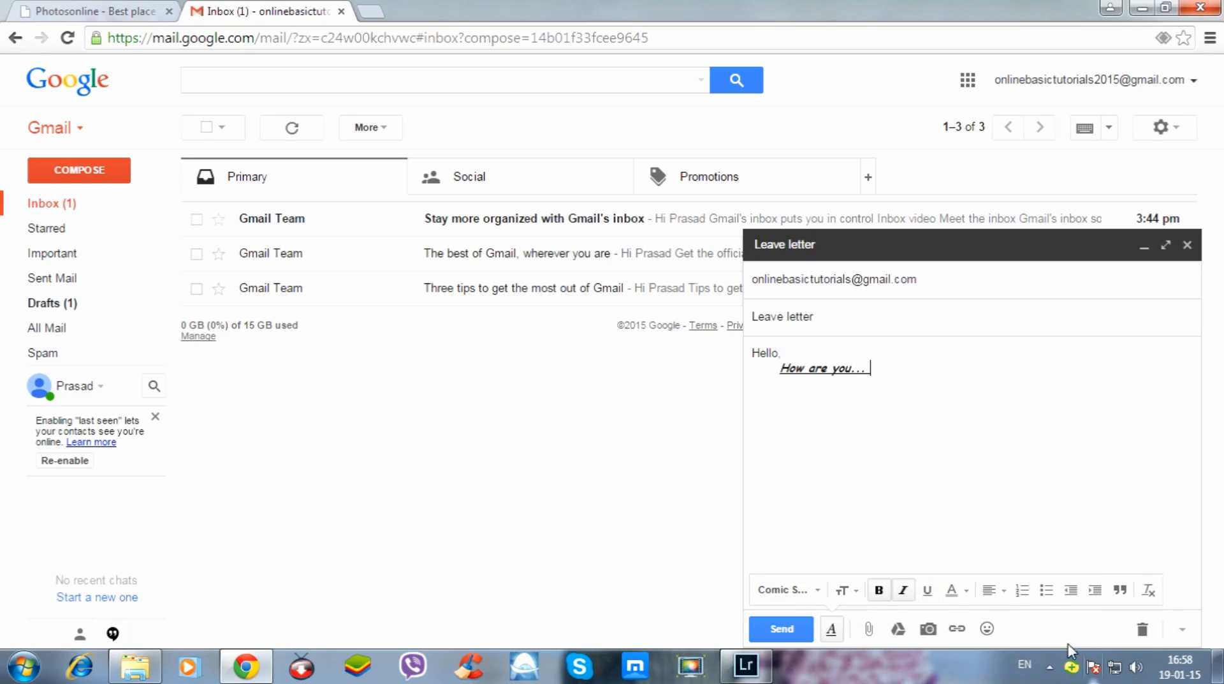
{"action": "left_click", "coordinate": [987, 629]}
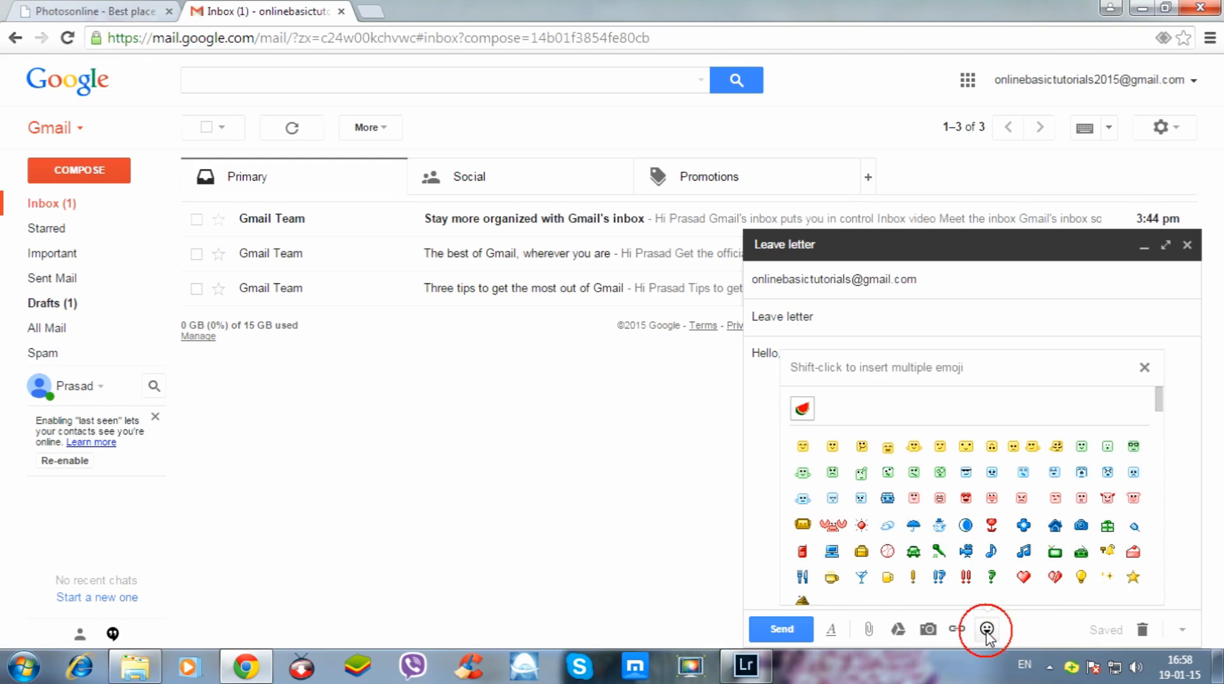
{"action": "scroll", "coordinate": [897, 474], "scroll_direction": "down", "scroll_amount": 3}
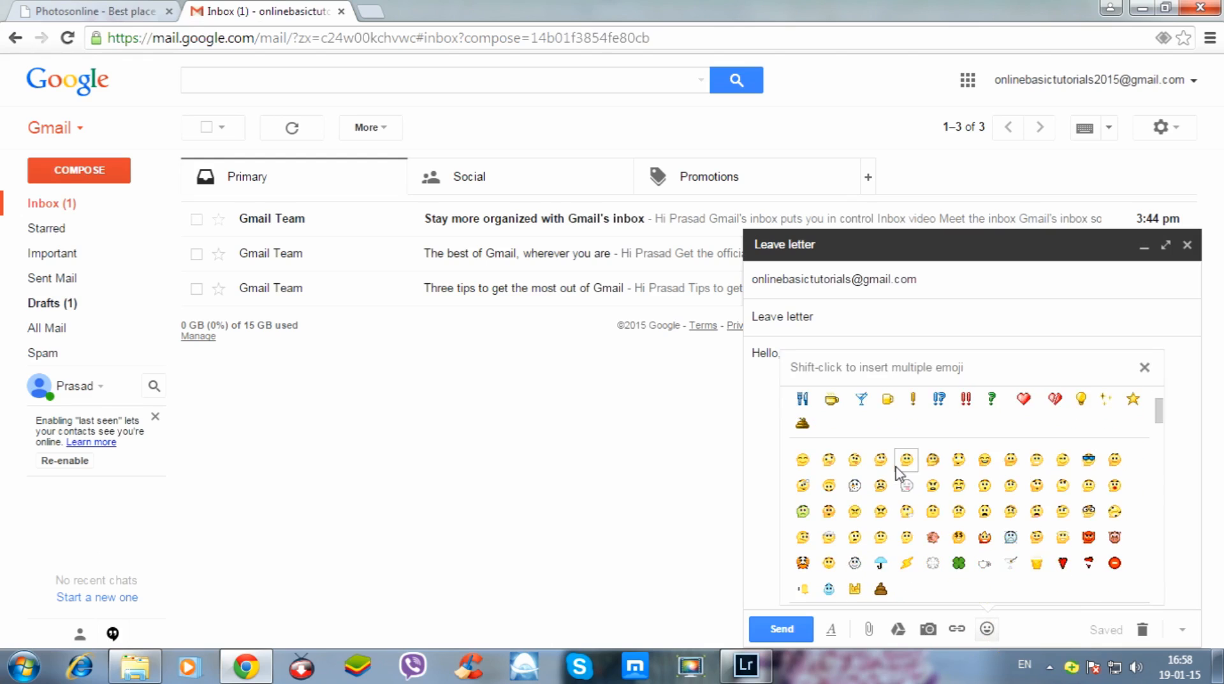
{"action": "scroll", "coordinate": [897, 473], "scroll_direction": "down", "scroll_amount": 5}
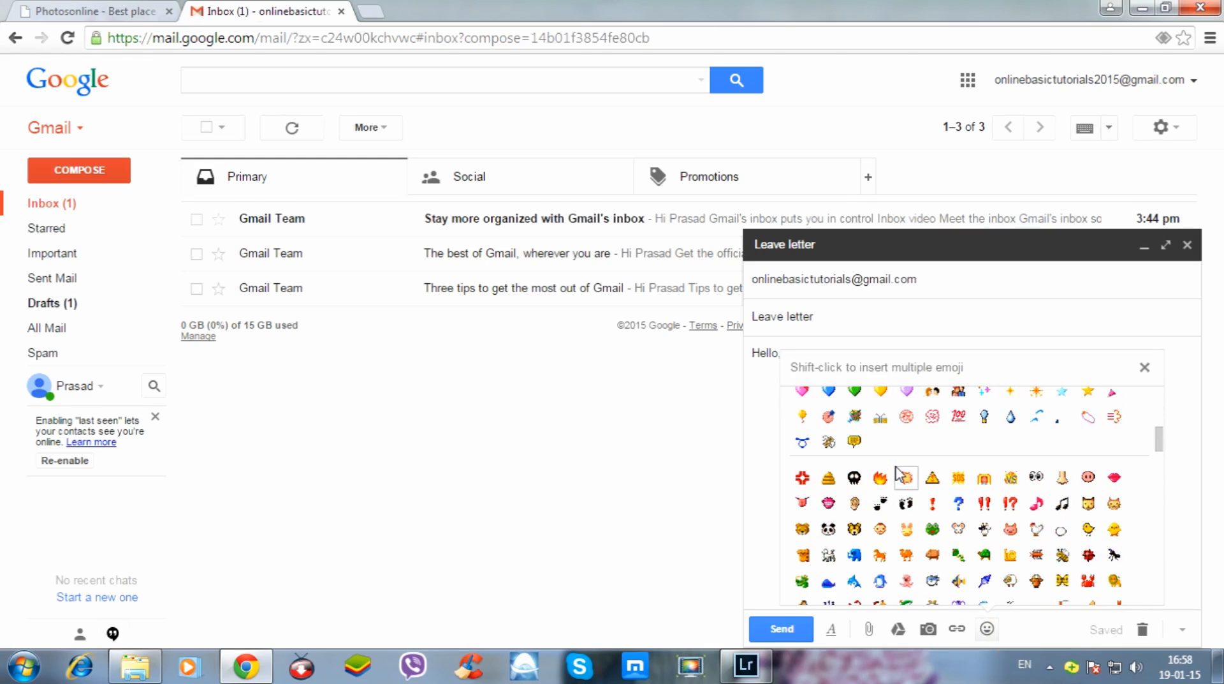
{"action": "scroll", "coordinate": [898, 474], "scroll_direction": "down", "scroll_amount": 3}
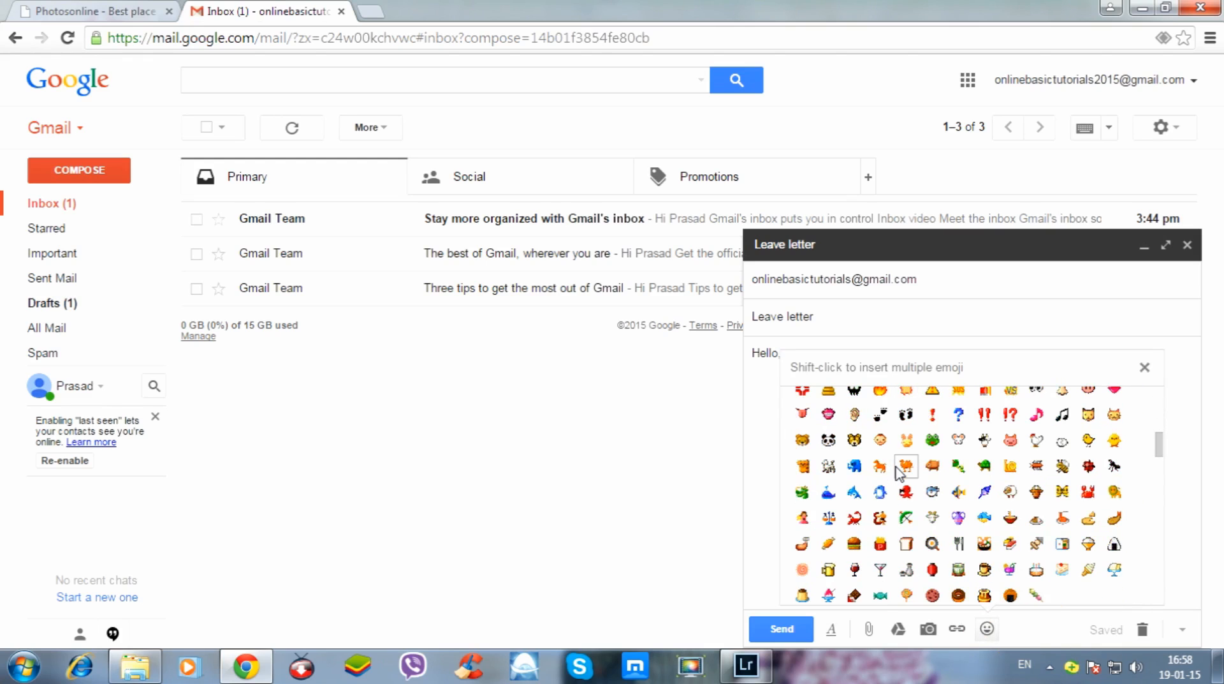
{"action": "left_click", "coordinate": [829, 442]}
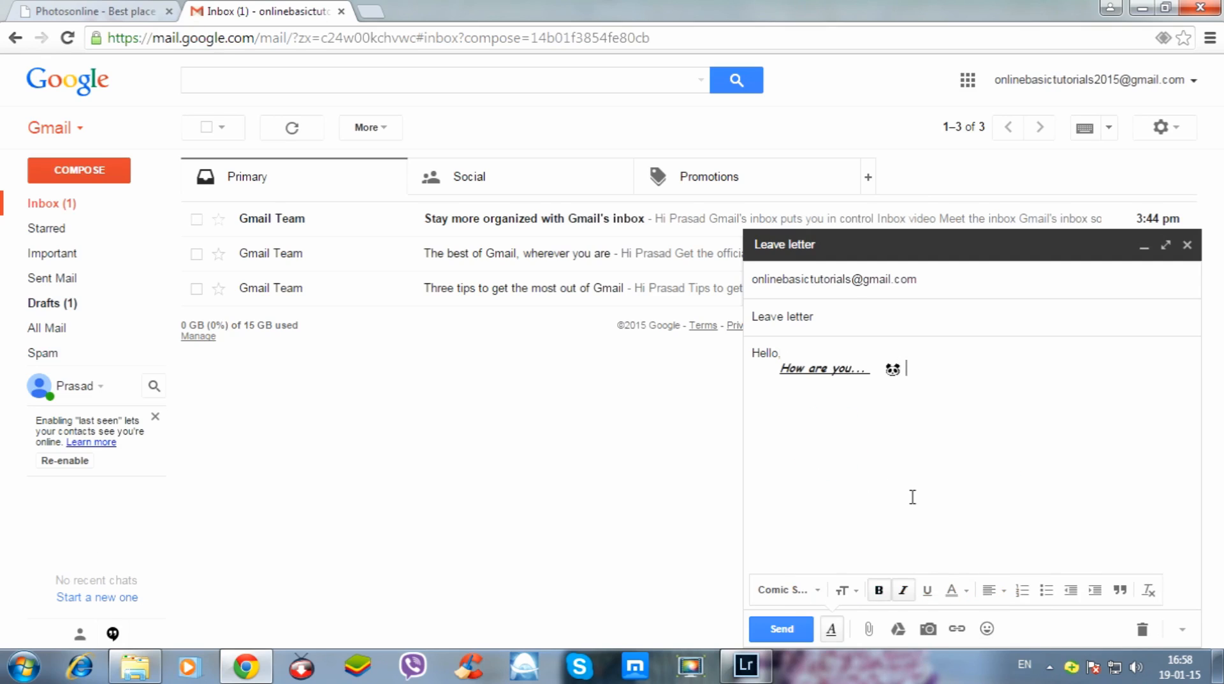
{"action": "left_click", "coordinate": [957, 630]}
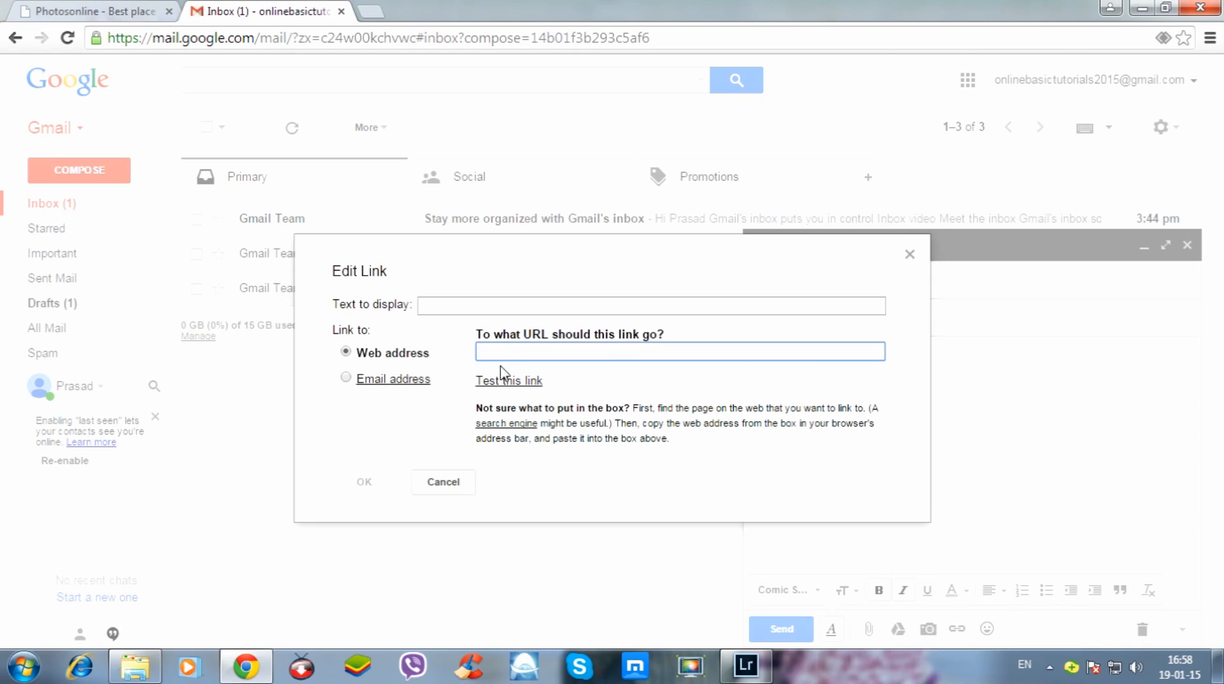
{"action": "type", "text": "wwww"}
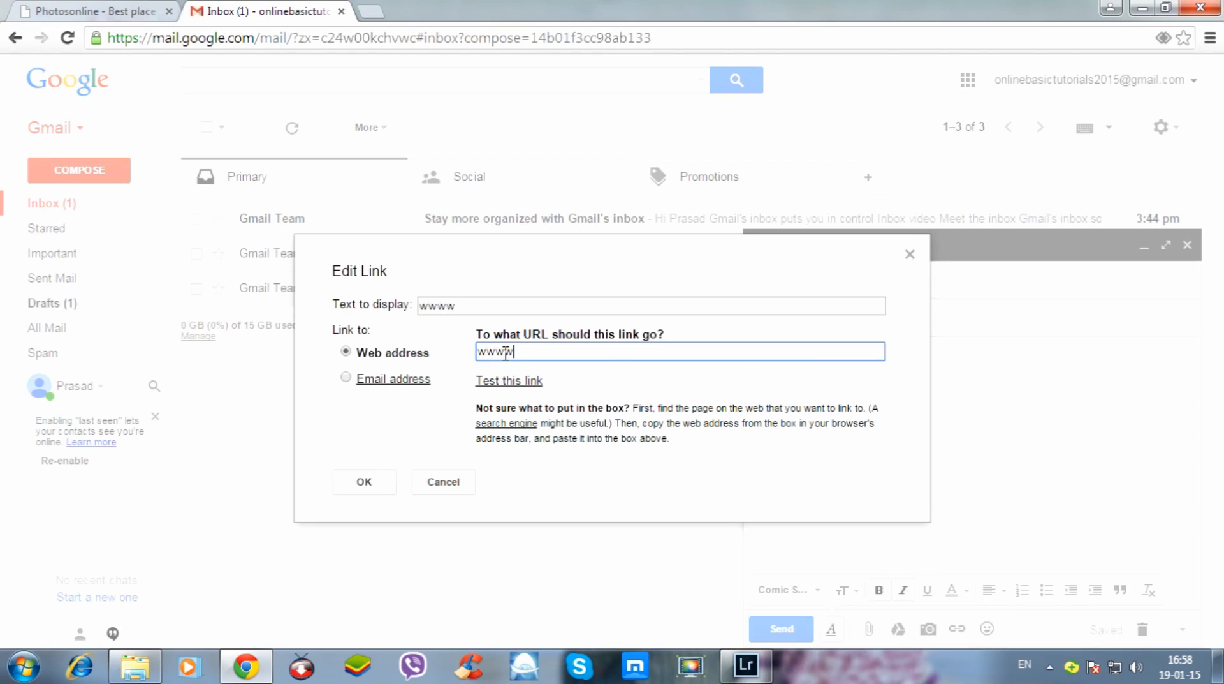
{"action": "key", "text": "BackSpace"}
{"action": "left_click_drag", "start_coordinate": [483, 306], "coordinate": [371, 304]}
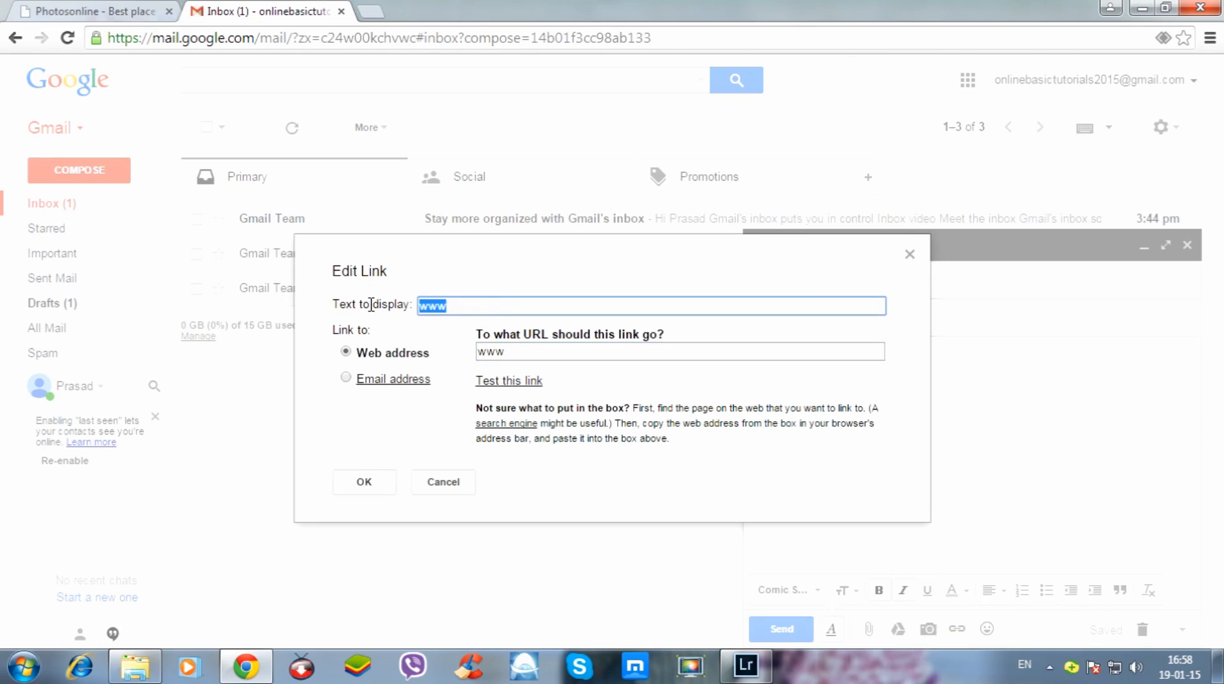
{"action": "key", "text": "BackSpace"}
{"action": "left_click", "coordinate": [511, 351]}
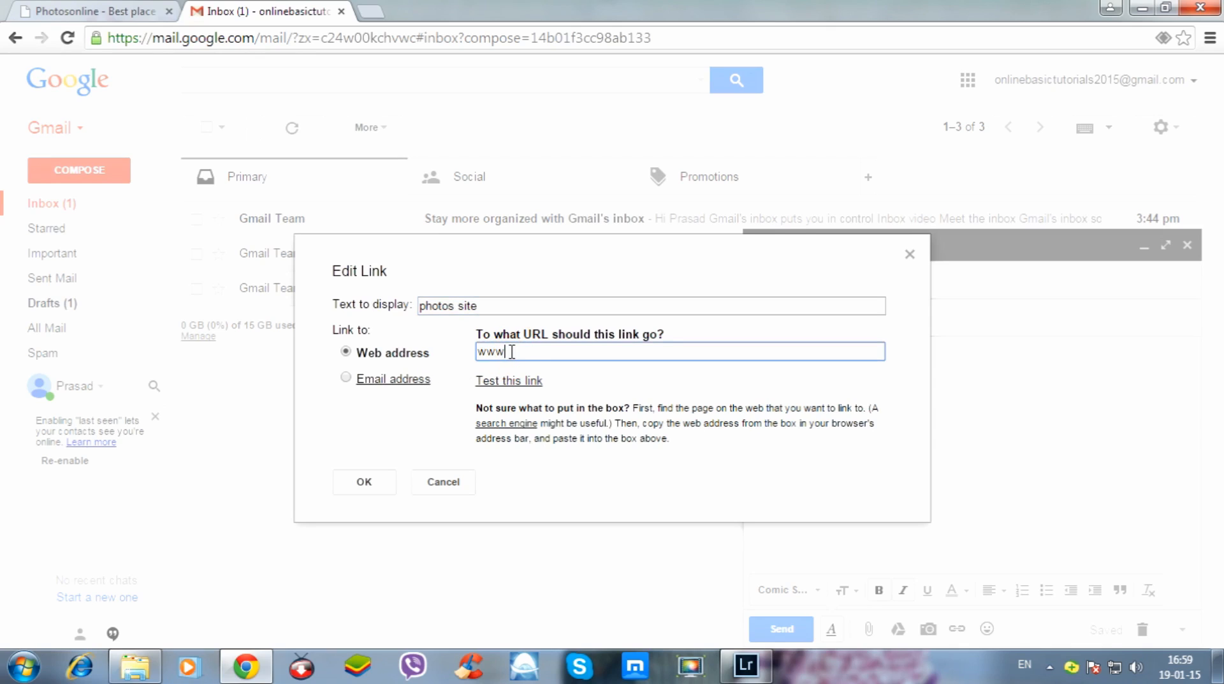
{"action": "type", "text": ".photosonline.in"}
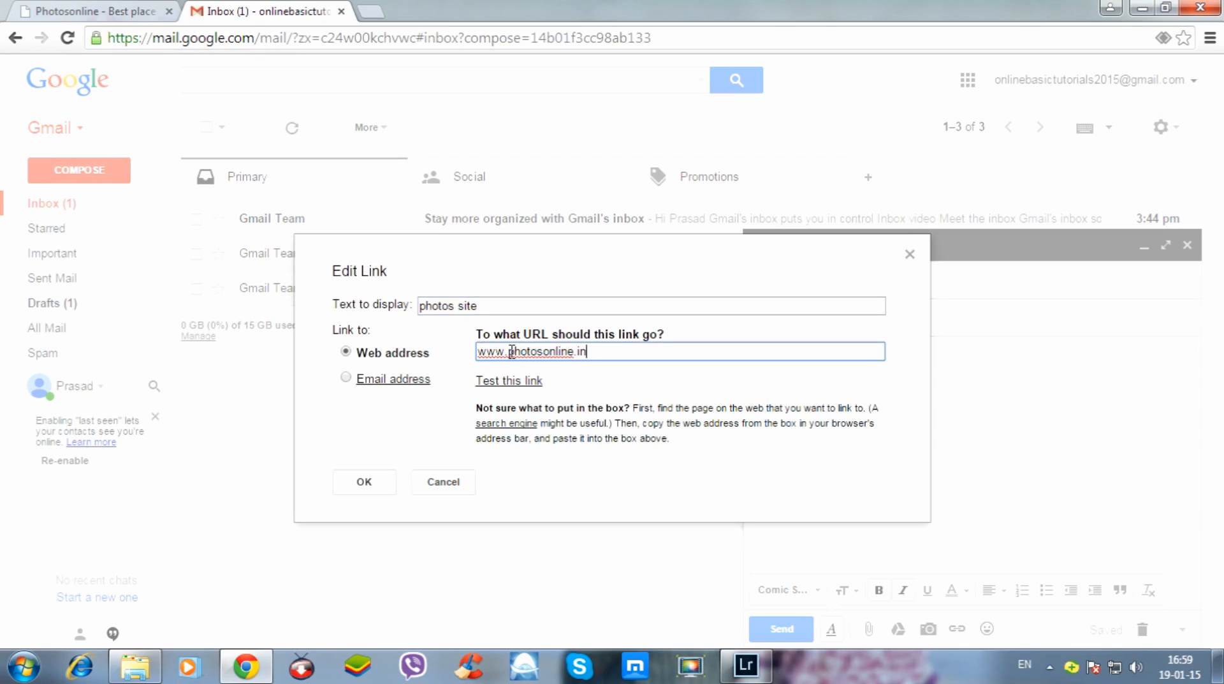
{"action": "left_click", "coordinate": [363, 488]}
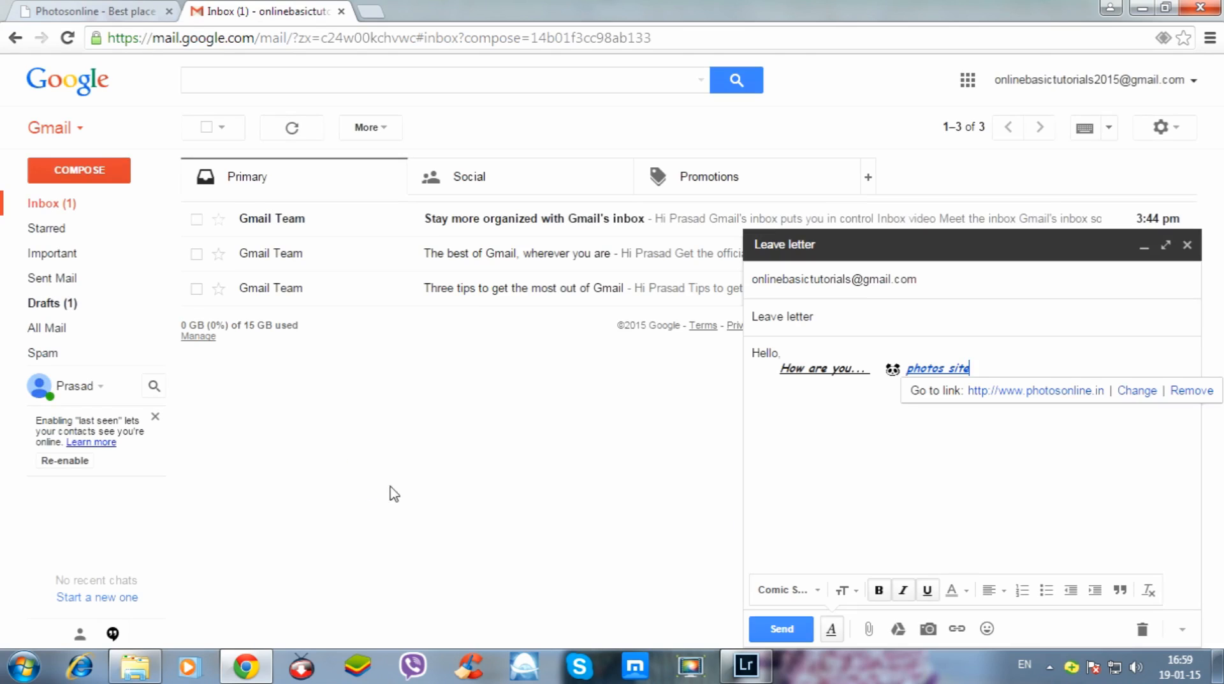
Turn off underlining after the link and upload the photo of the child behind the tree trunk from the computer as an inline image.
{"action": "left_click", "coordinate": [978, 372]}
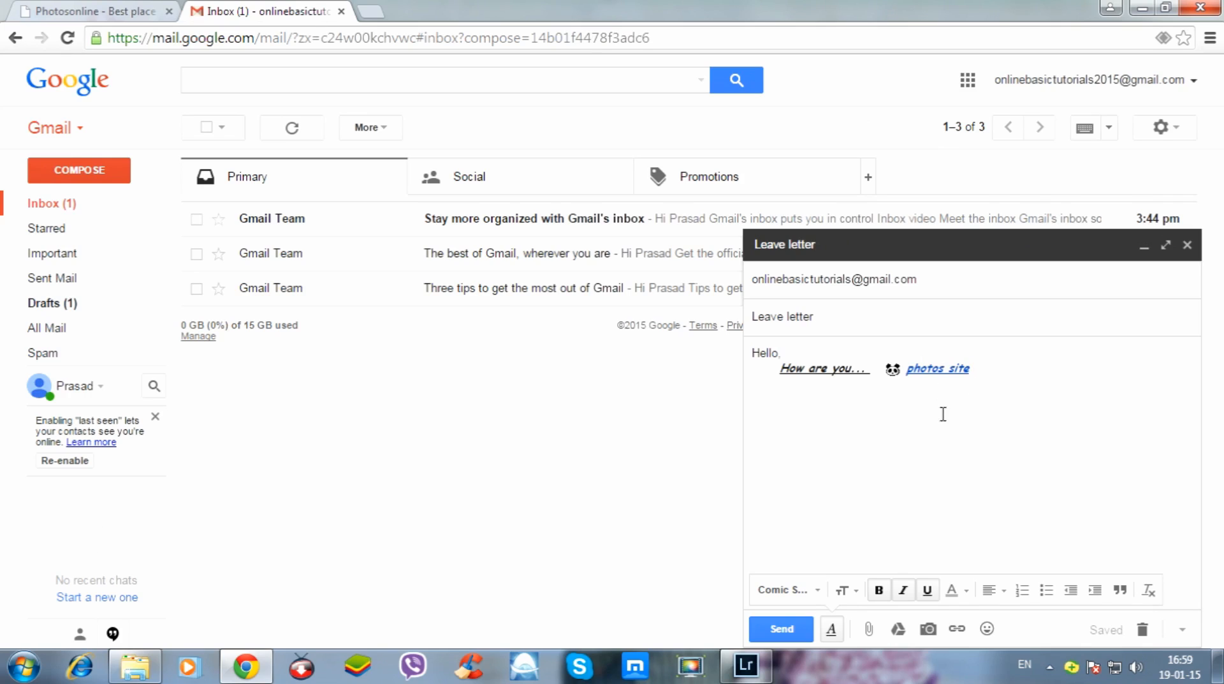
{"action": "key", "text": "ctrl+u"}
{"action": "left_click", "coordinate": [929, 632]}
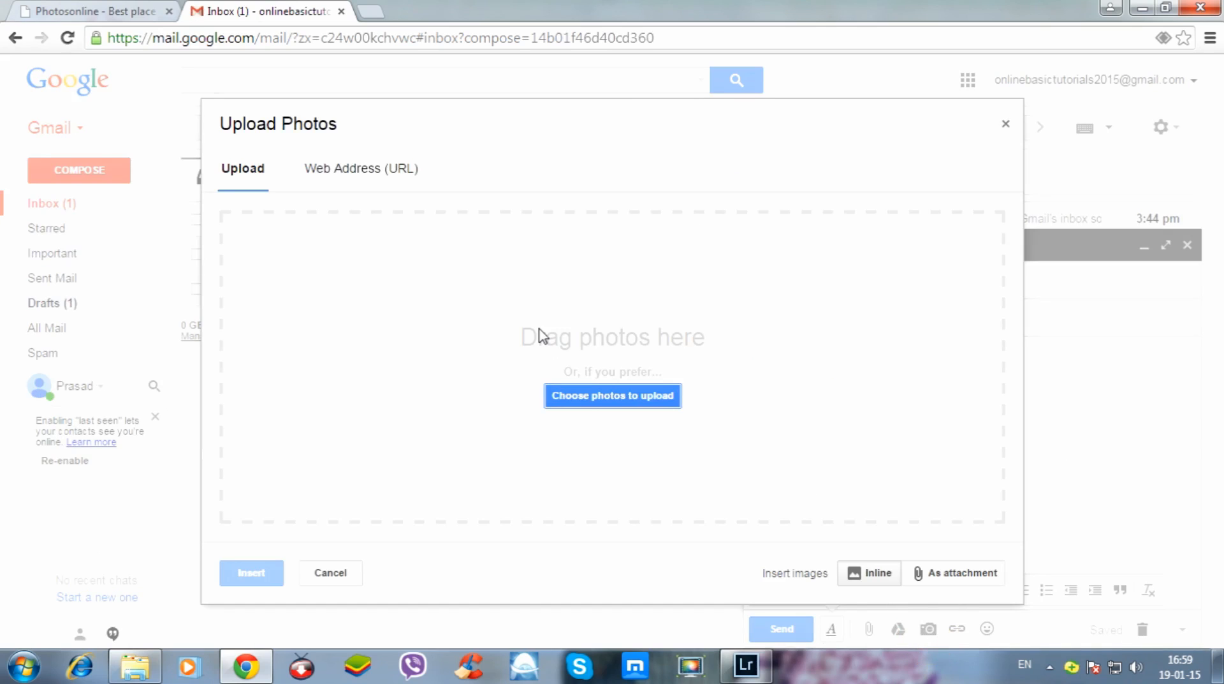
{"action": "left_click", "coordinate": [596, 402]}
{"action": "left_click_drag", "start_coordinate": [533, 191], "coordinate": [528, 335]}
{"action": "left_click", "coordinate": [287, 341]}
{"action": "left_click", "coordinate": [469, 408]}
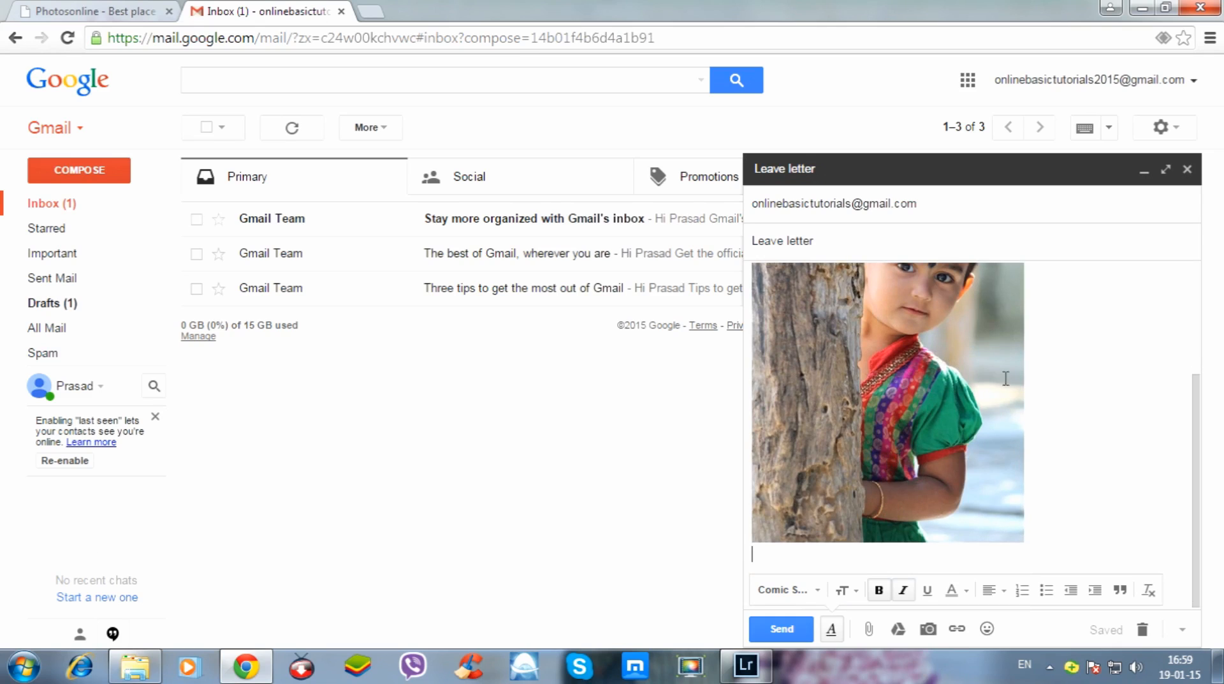
View the options for inserting files from Google Drive and close them without inserting anything.
{"action": "left_click", "coordinate": [897, 630]}
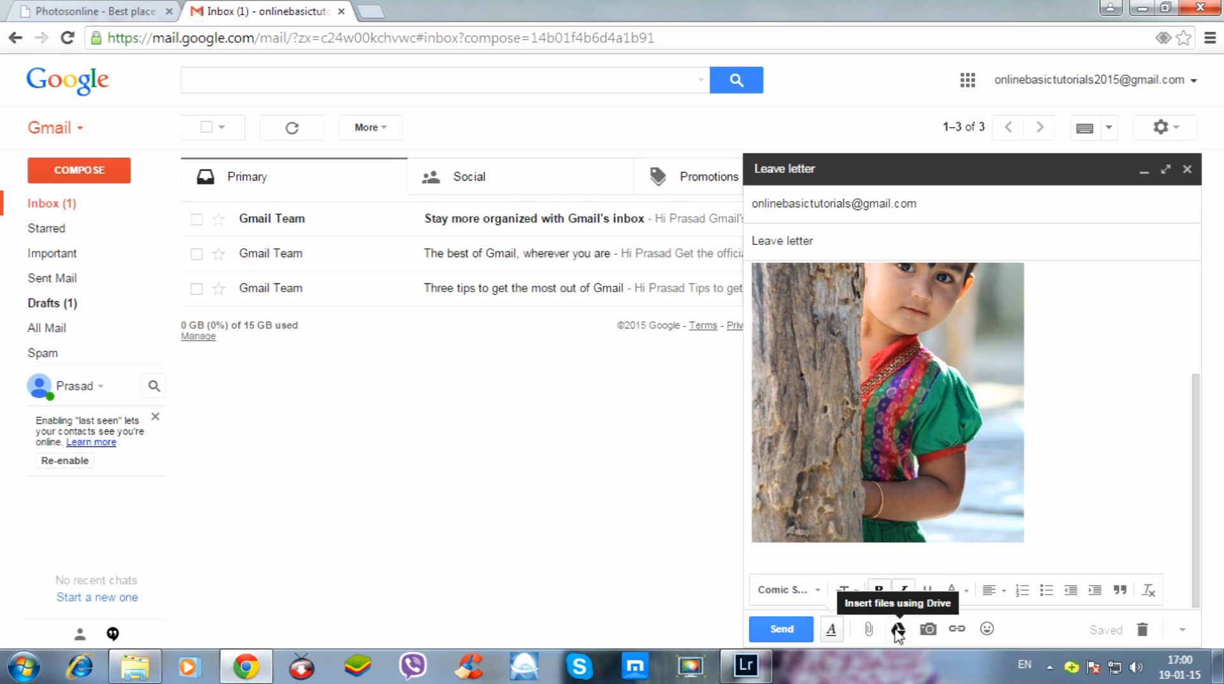
{"action": "left_click", "coordinate": [898, 630]}
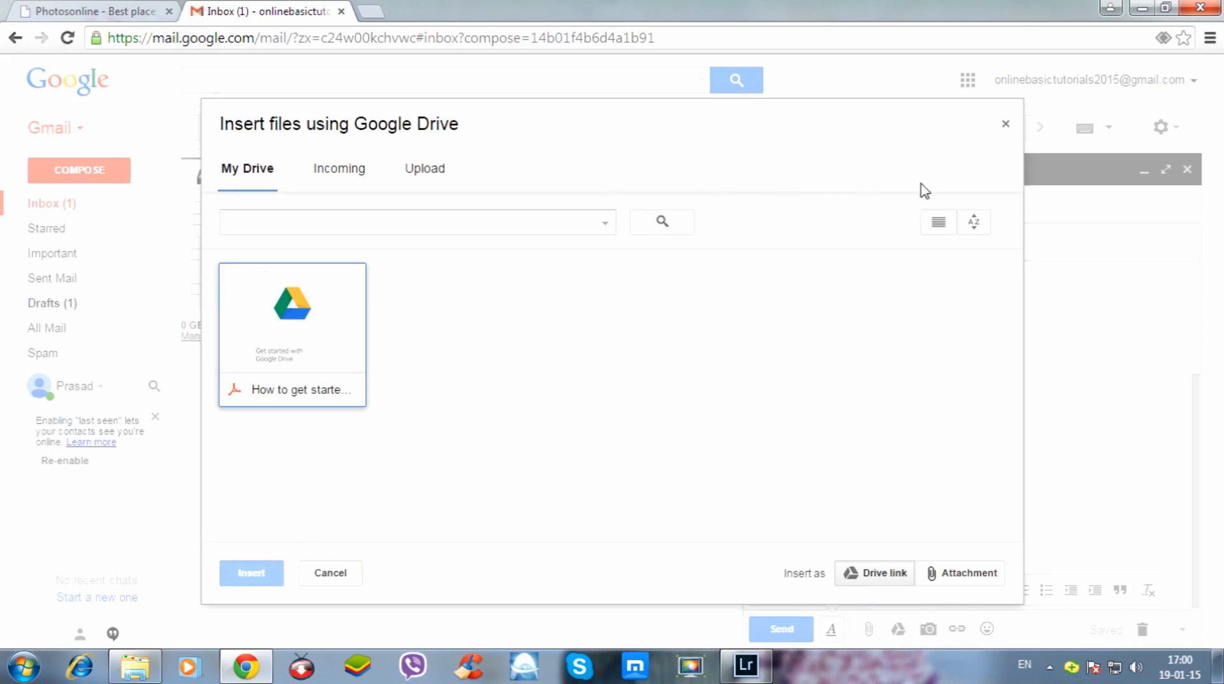
{"action": "left_click", "coordinate": [1005, 128]}
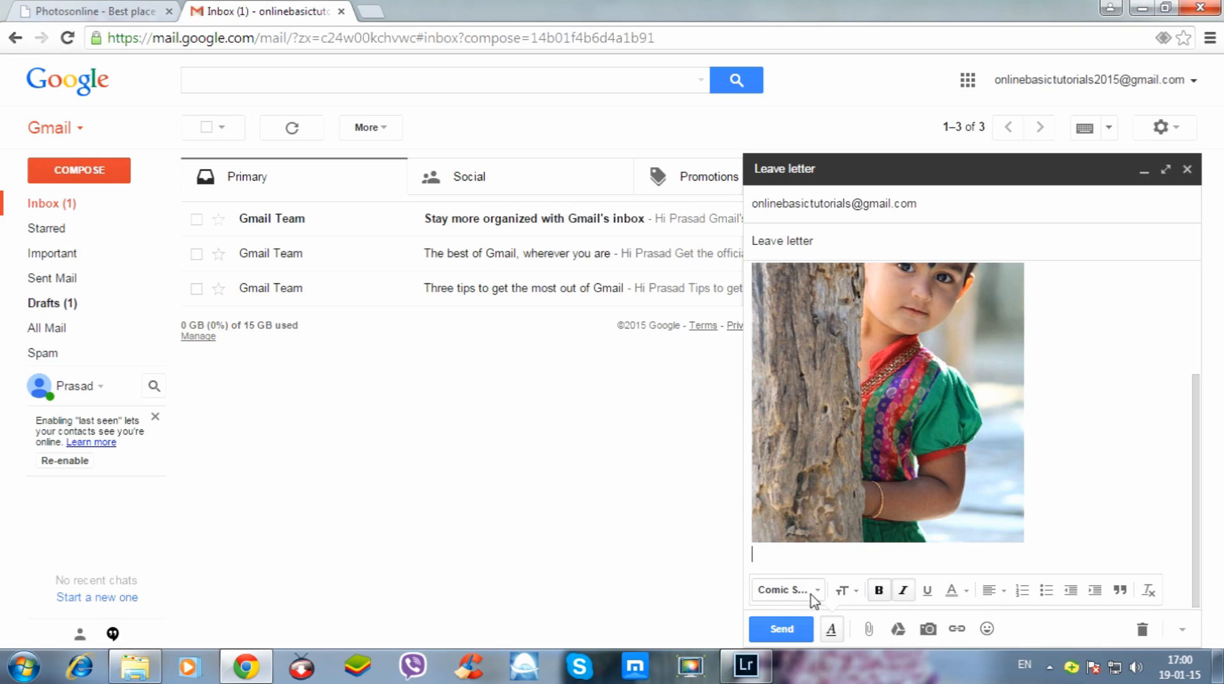
Attach the JPG photo of the child behind the tree trunk and the ShopClues RMA details PDF from the Desktop.
{"action": "left_click", "coordinate": [869, 631]}
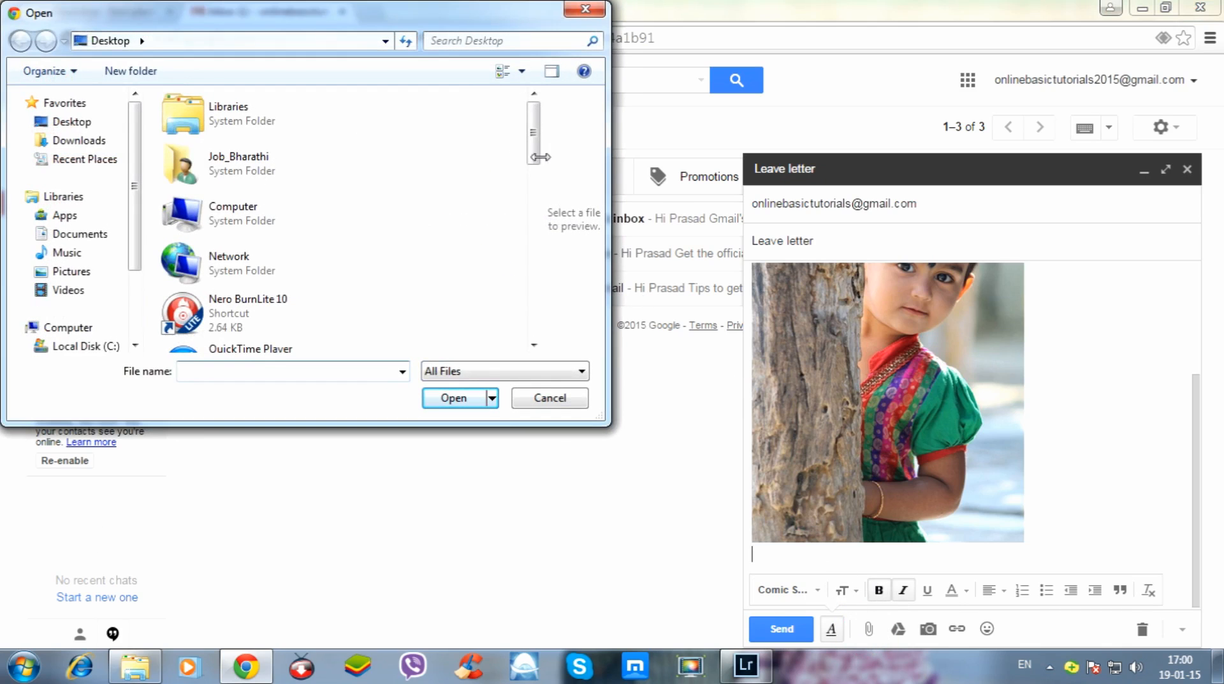
{"action": "left_click_drag", "start_coordinate": [534, 137], "coordinate": [526, 334]}
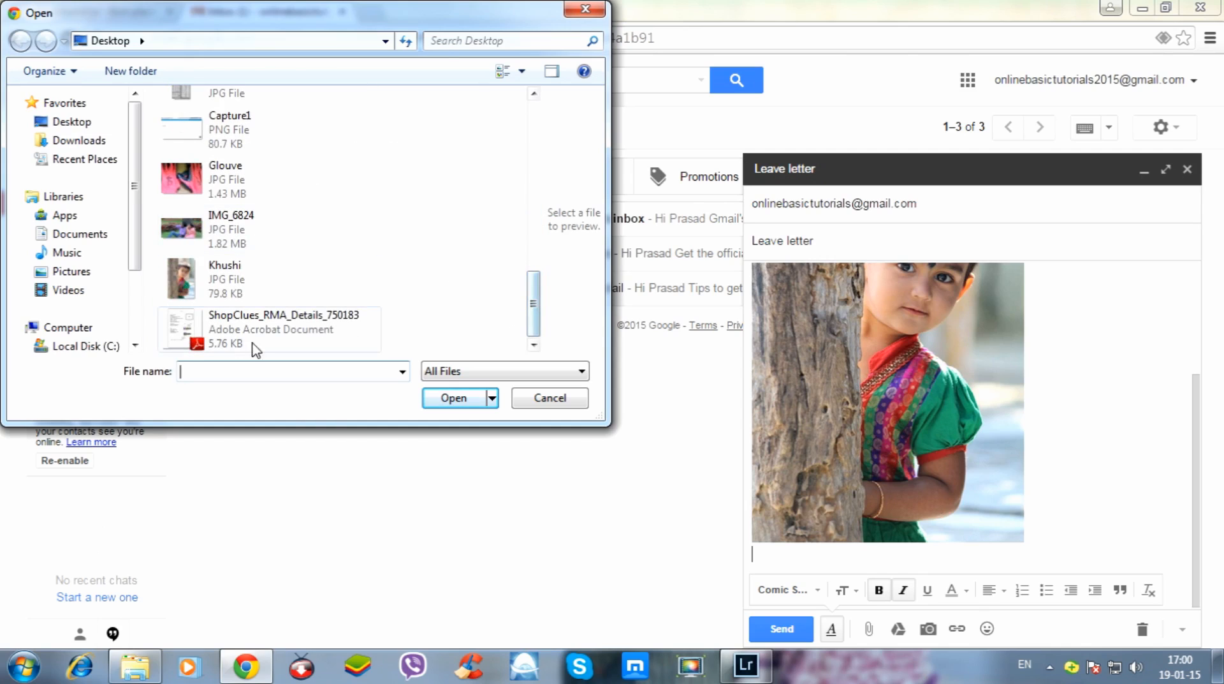
{"action": "left_click", "coordinate": [240, 290]}
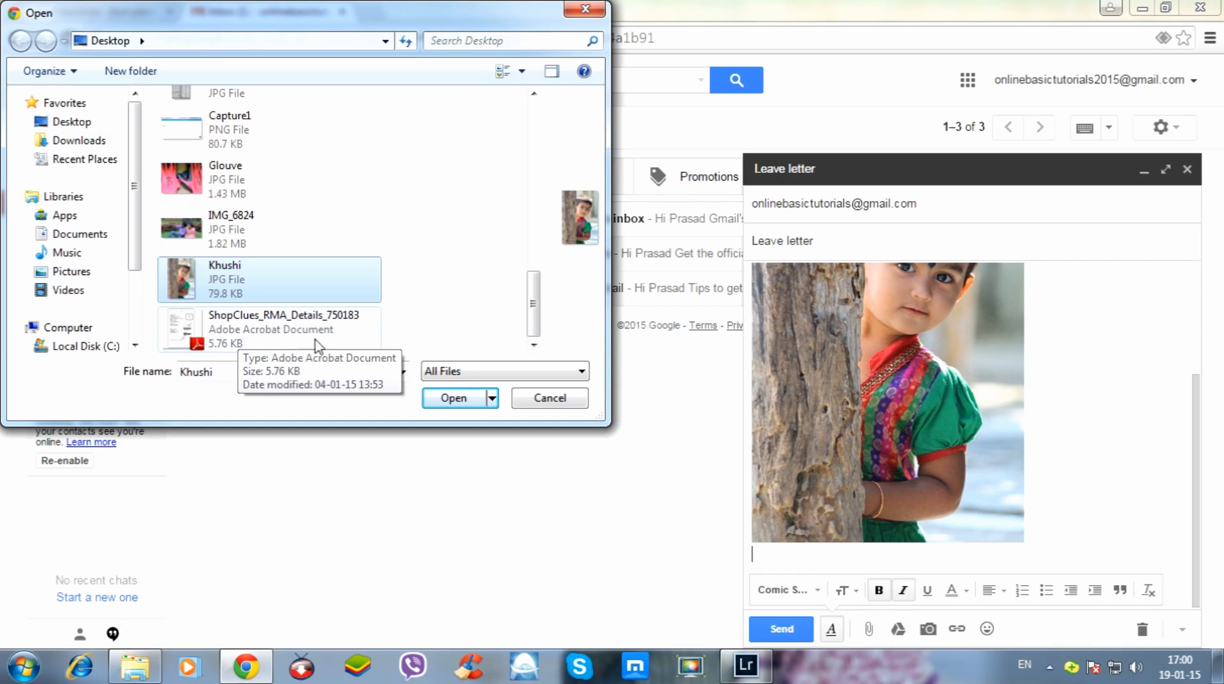
{"action": "left_click", "coordinate": [255, 338], "text": "ctrl"}
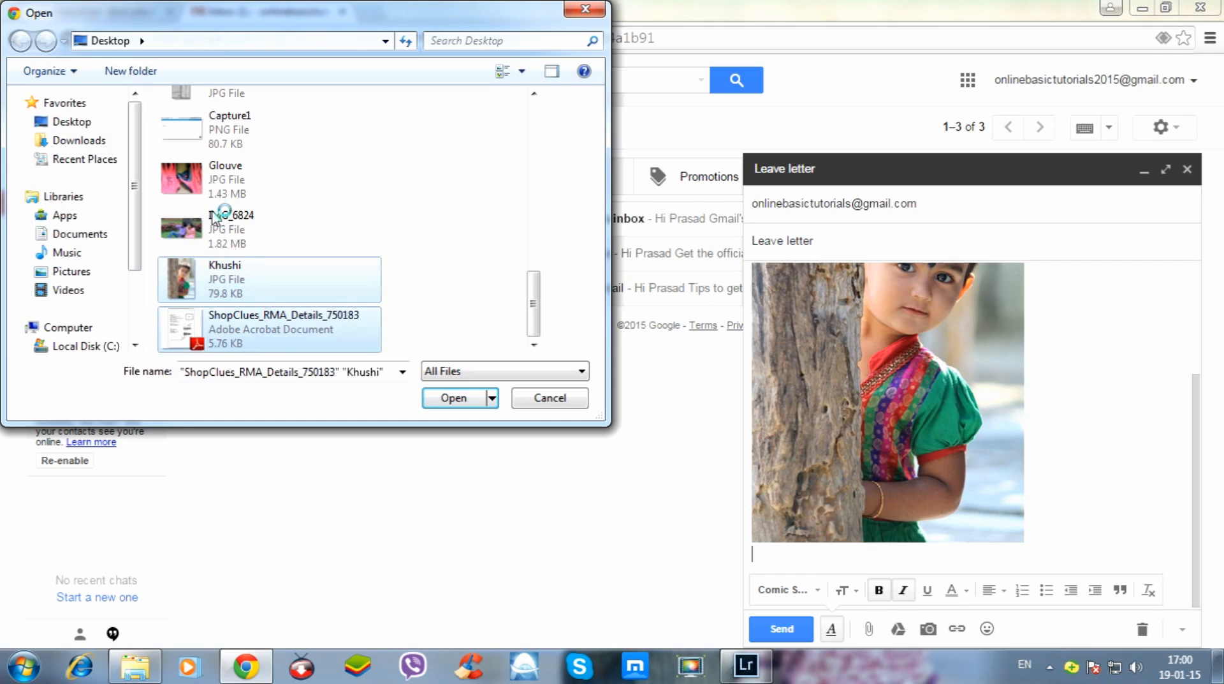
{"action": "left_click", "coordinate": [220, 217], "text": "ctrl"}
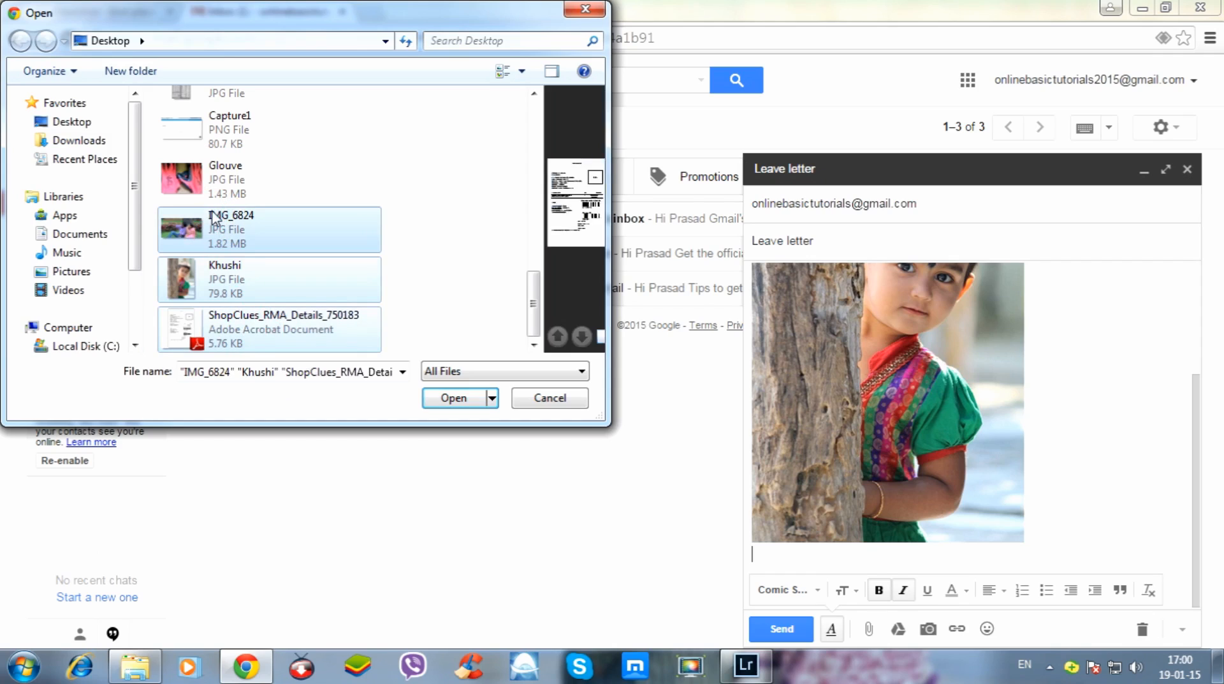
{"action": "left_click", "coordinate": [238, 240], "text": "ctrl"}
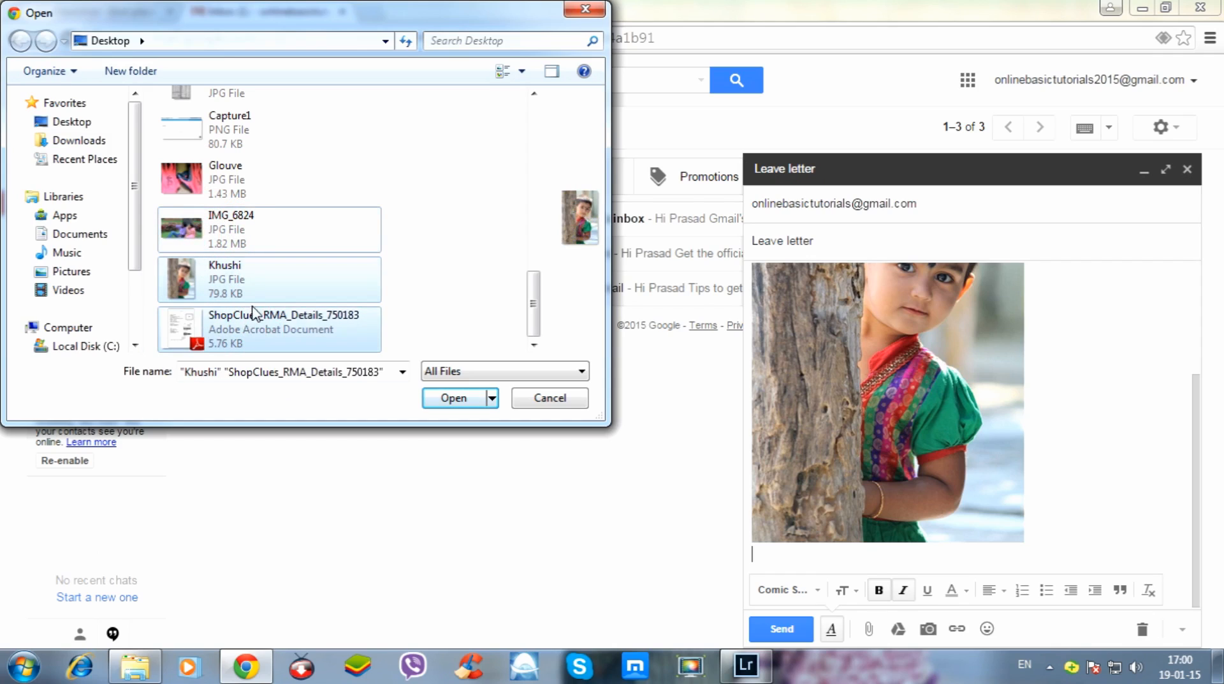
{"action": "left_click", "coordinate": [453, 398]}
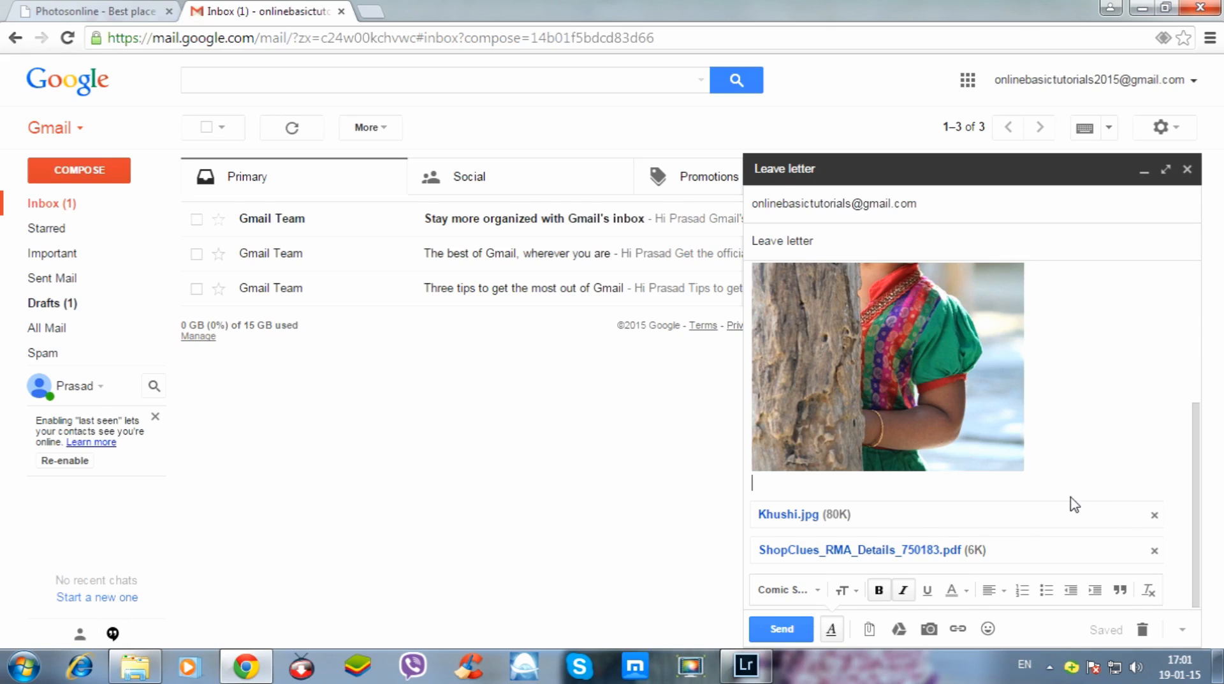
Close the "Leave letter" message window and reopen the saved message from the Drafts folder.
{"action": "scroll", "coordinate": [1033, 423], "scroll_direction": "up", "scroll_amount": 5}
{"action": "scroll", "coordinate": [1033, 423], "scroll_direction": "down", "scroll_amount": 5}
{"action": "scroll", "coordinate": [793, 440], "scroll_direction": "up", "scroll_amount": 5}
{"action": "scroll", "coordinate": [893, 351], "scroll_direction": "down", "scroll_amount": 5}
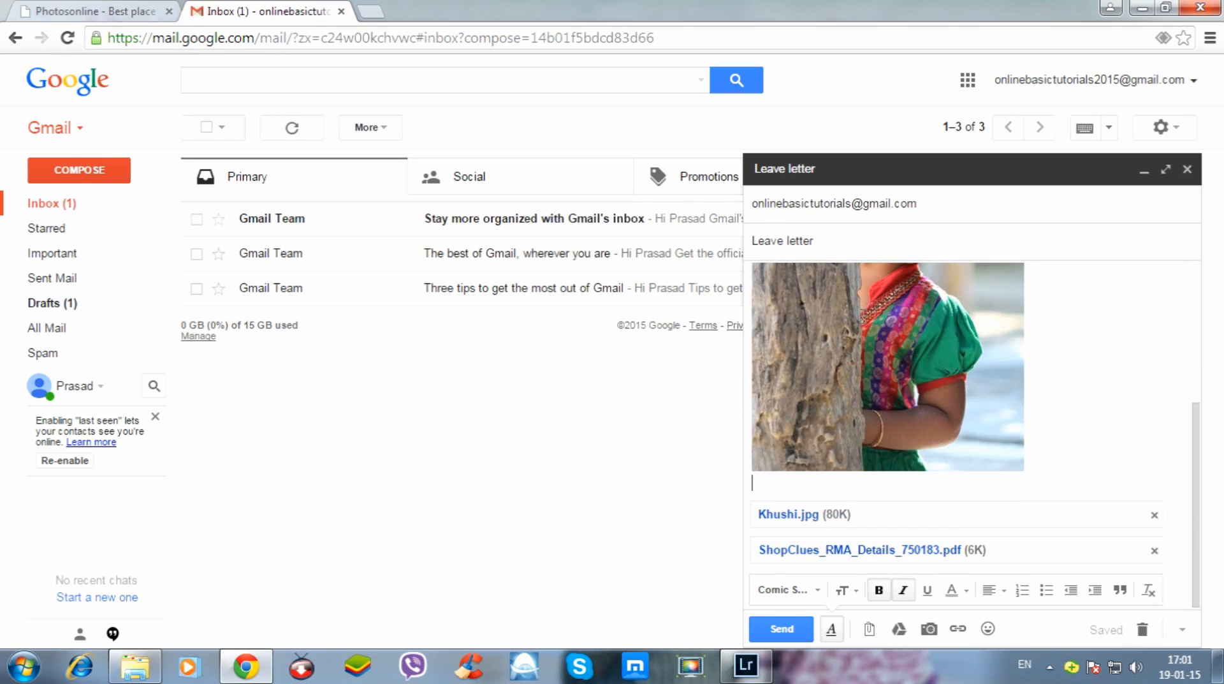
{"action": "left_click", "coordinate": [1187, 169]}
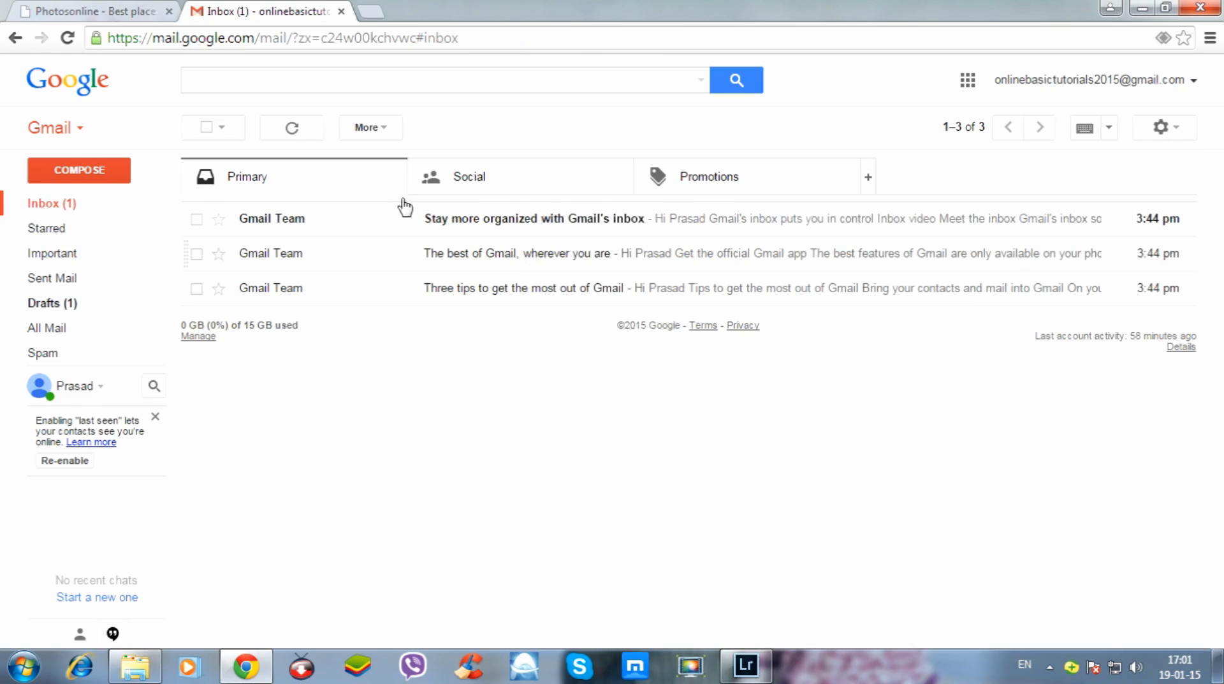
{"action": "left_click", "coordinate": [53, 305]}
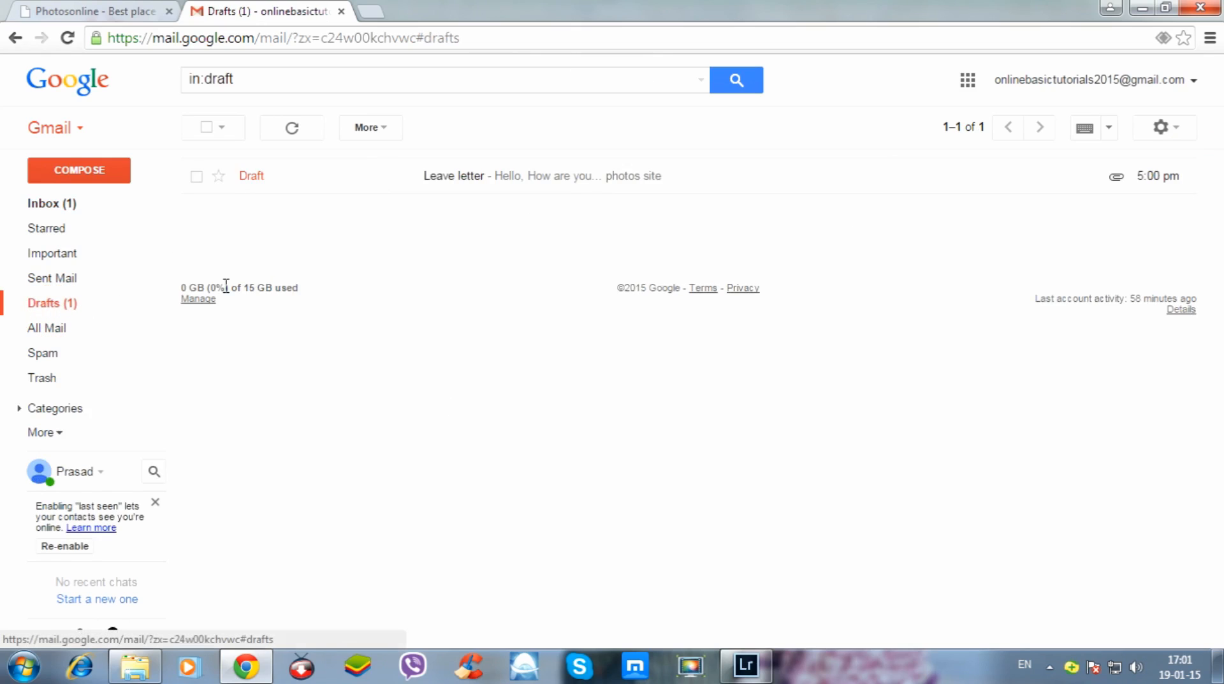
{"action": "left_click", "coordinate": [424, 182]}
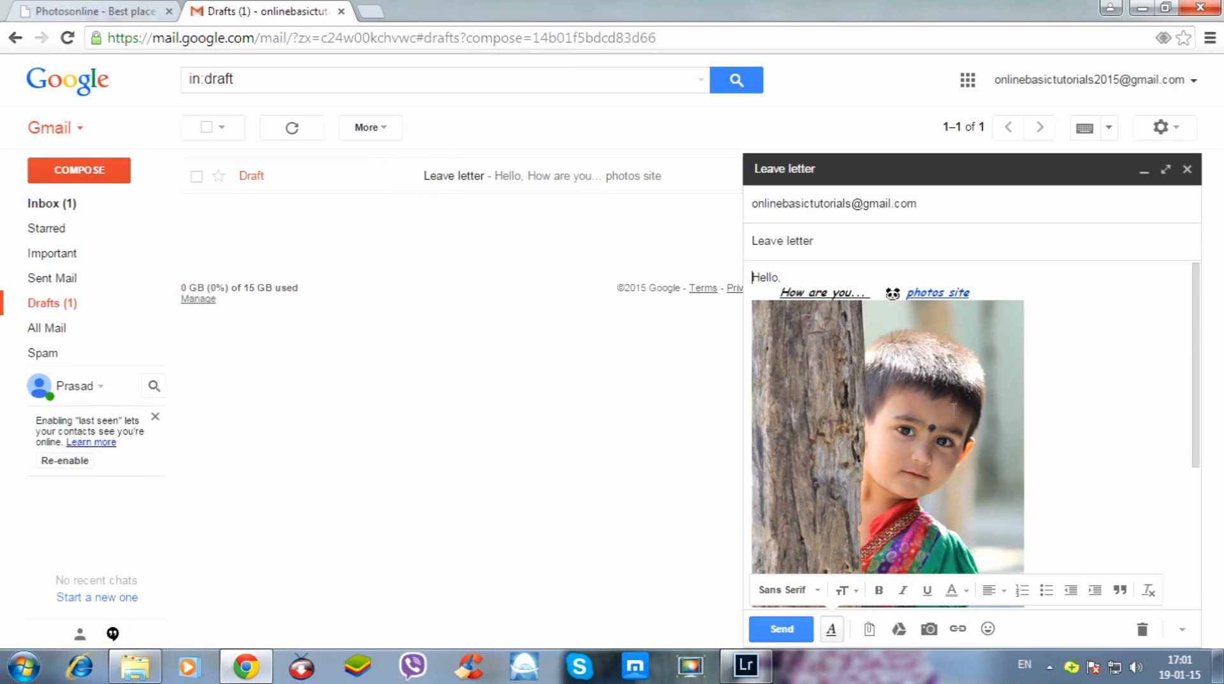
Send the "Leave letter" message and check its entry and recipient details in the Sent Mail folder.
{"action": "scroll", "coordinate": [906, 574], "scroll_direction": "down", "scroll_amount": 1}
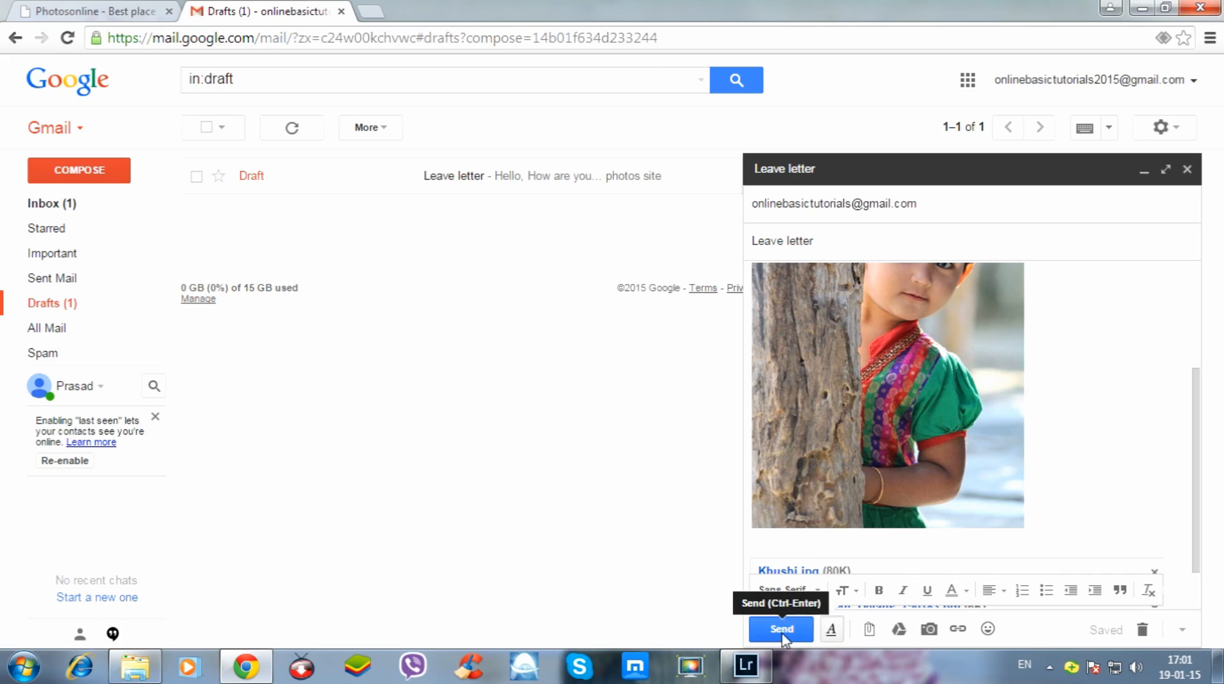
{"action": "left_click", "coordinate": [784, 633]}
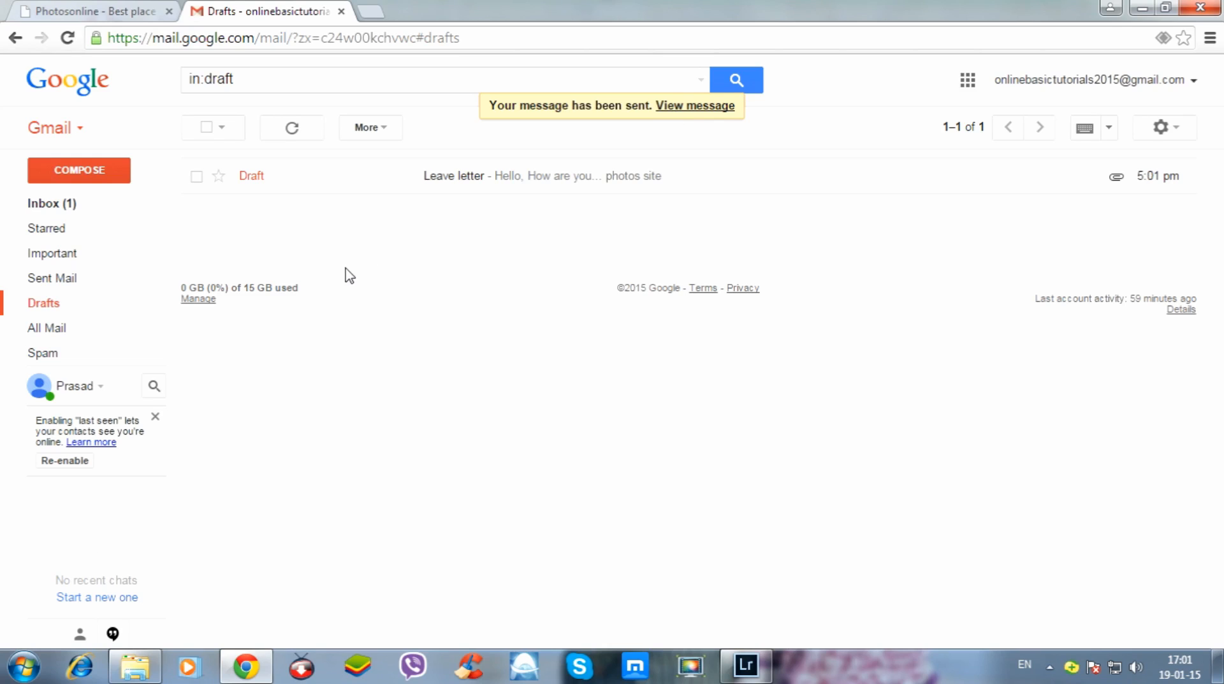
{"action": "mouse_move", "coordinate": [71, 288]}
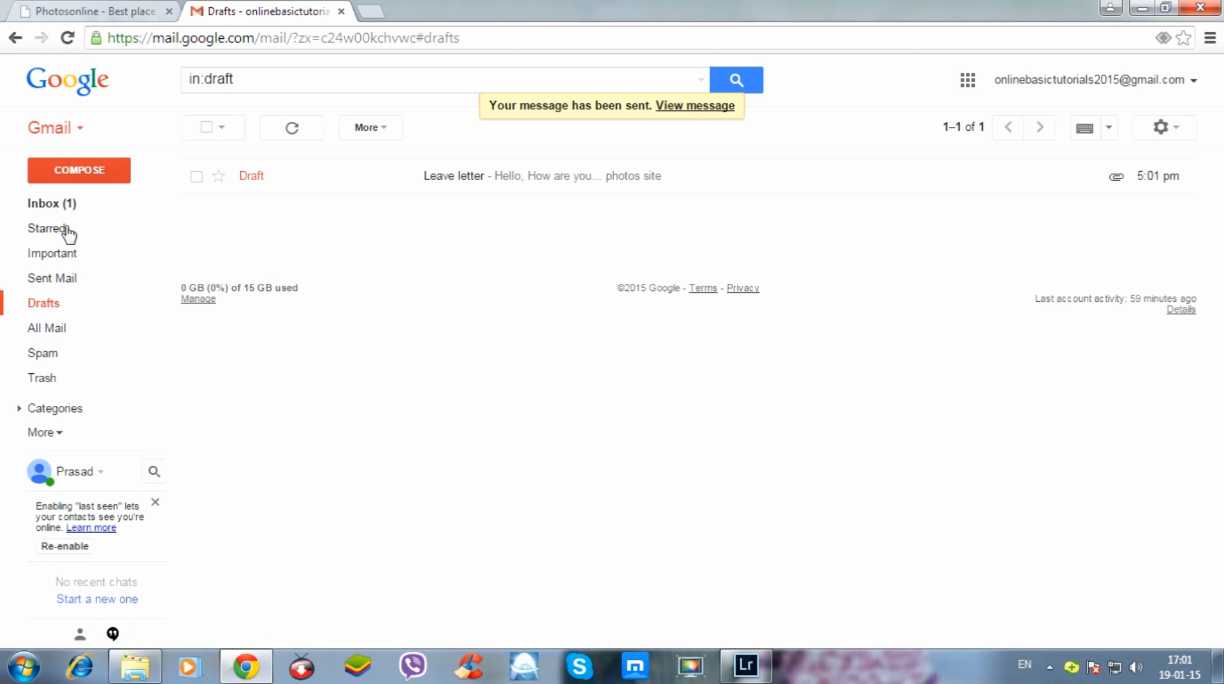
{"action": "left_click", "coordinate": [56, 284]}
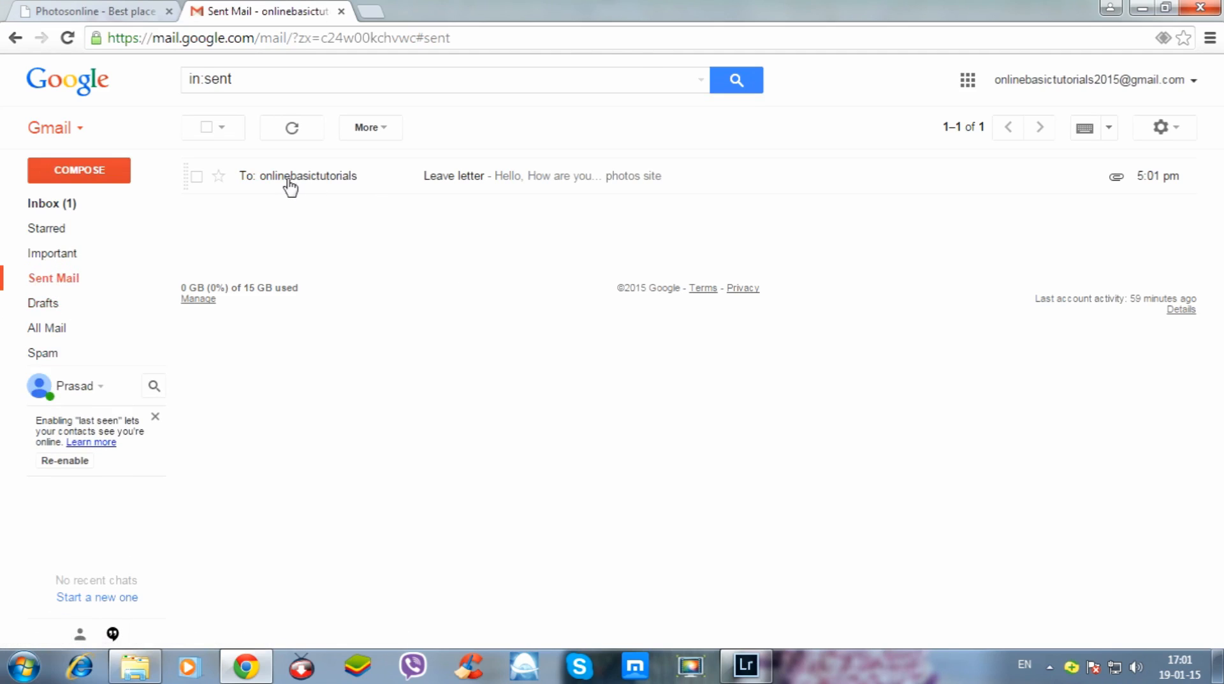
{"action": "mouse_move", "coordinate": [305, 183]}
{"action": "mouse_move", "coordinate": [346, 186]}
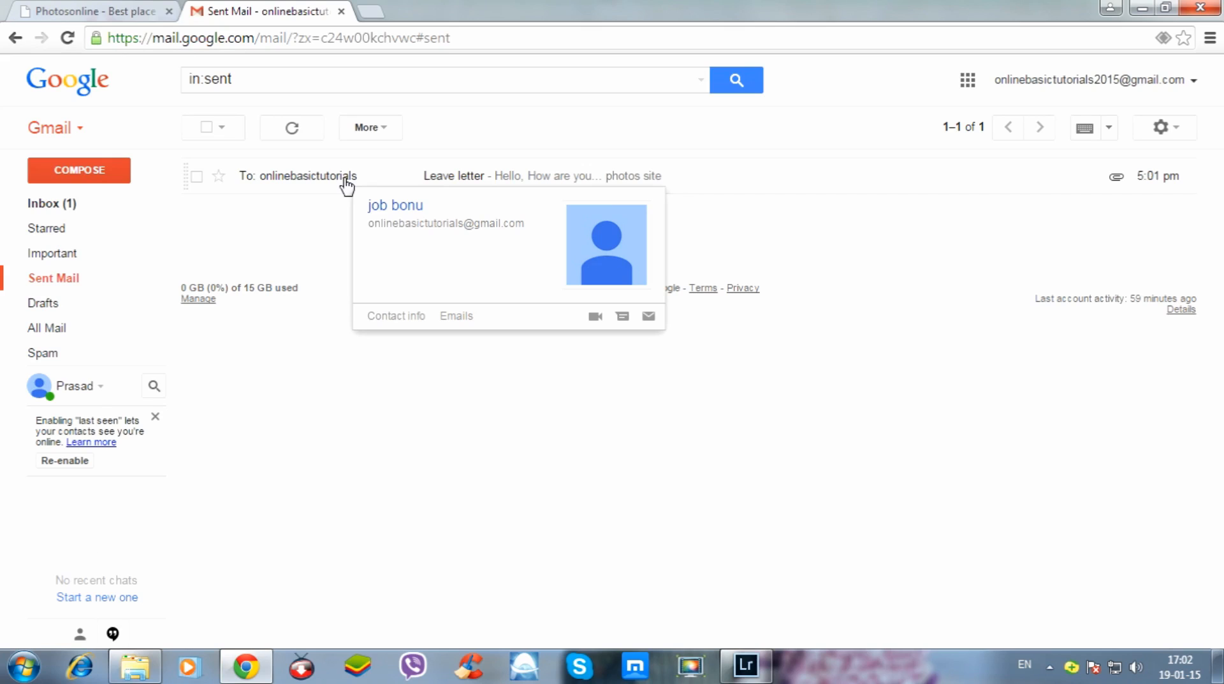
Switch to Contacts, view the Most Contacted list and return to My Contacts.
{"action": "left_click", "coordinate": [83, 134]}
{"action": "left_click", "coordinate": [83, 187]}
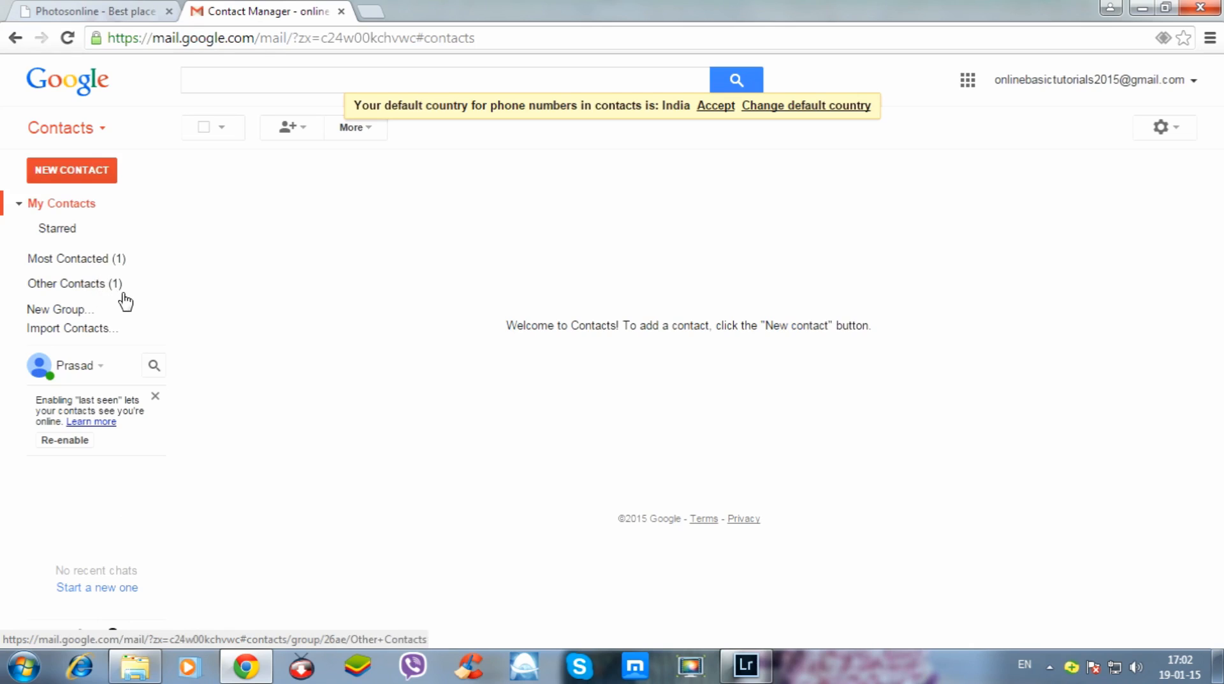
{"action": "left_click", "coordinate": [127, 264]}
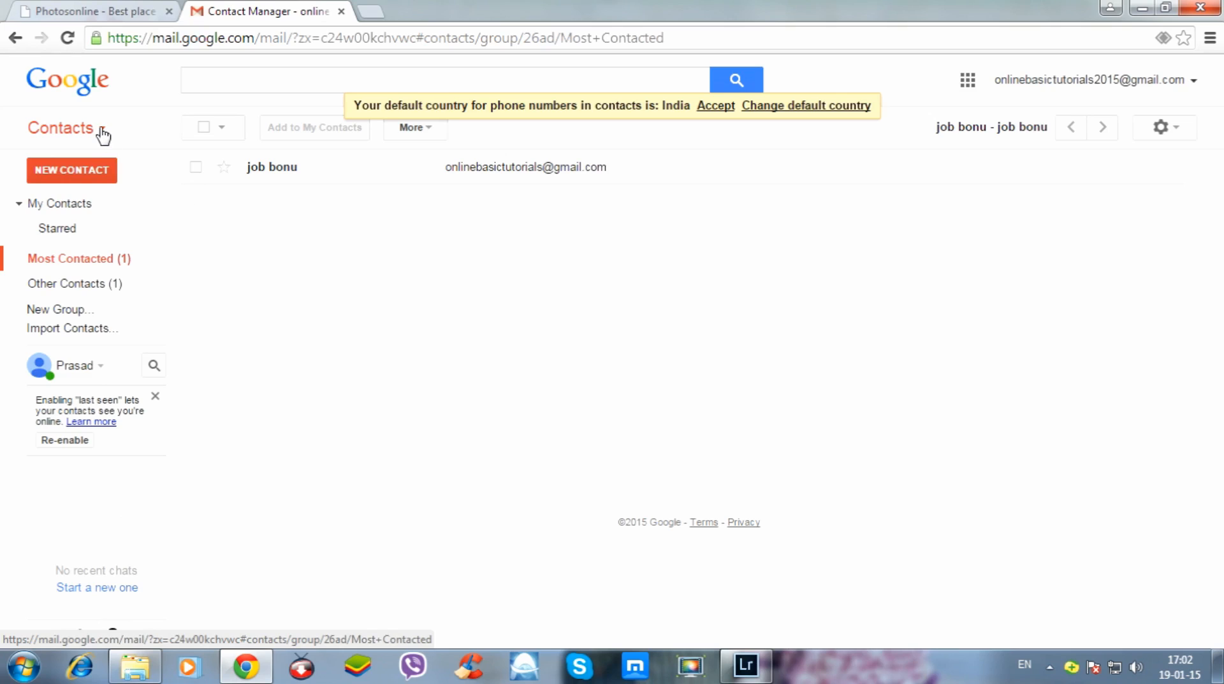
{"action": "left_click", "coordinate": [15, 37]}
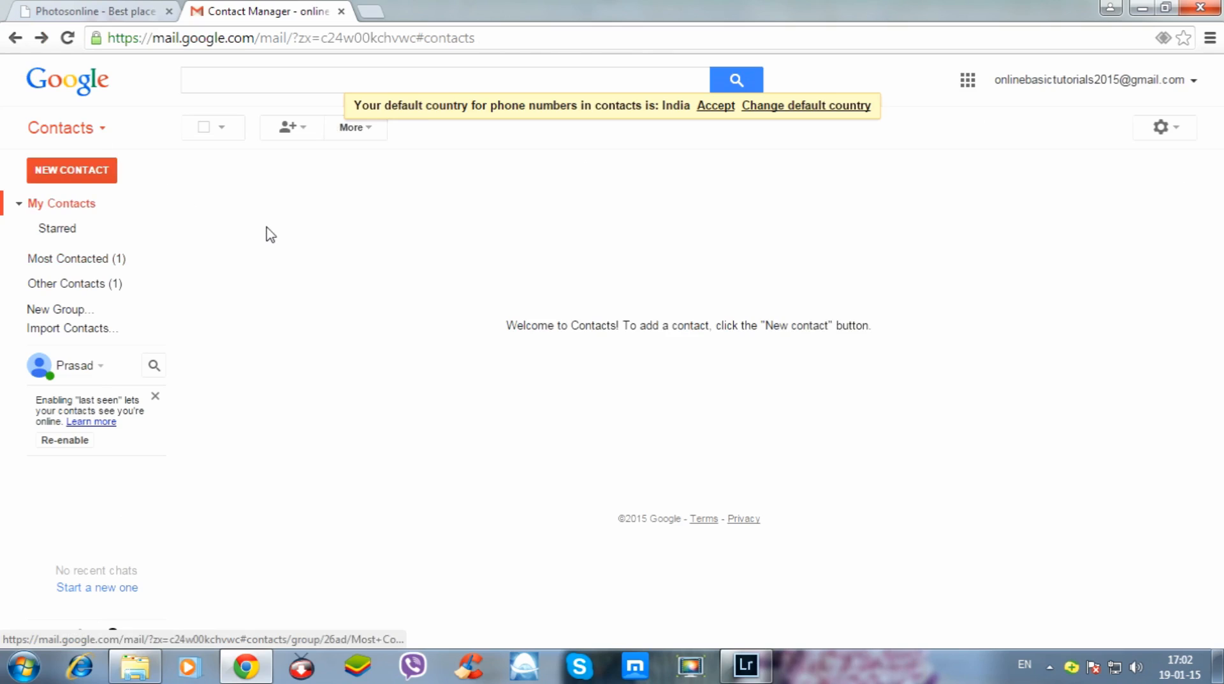